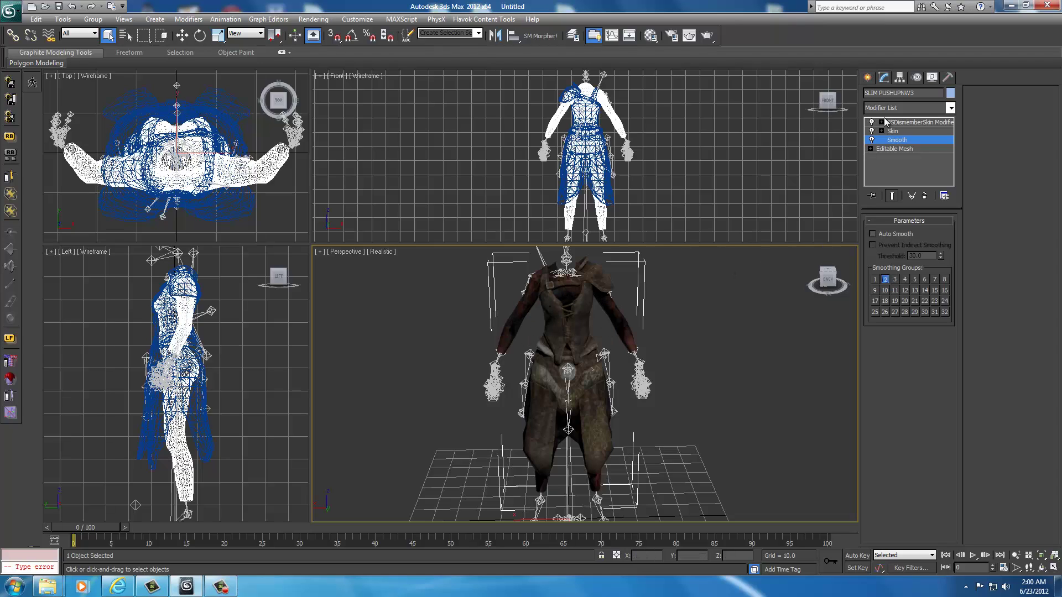
# Step: Return to the Create panel and reselect the SLIM PUSHUPNW3 body mesh
pyautogui.click(871, 78)
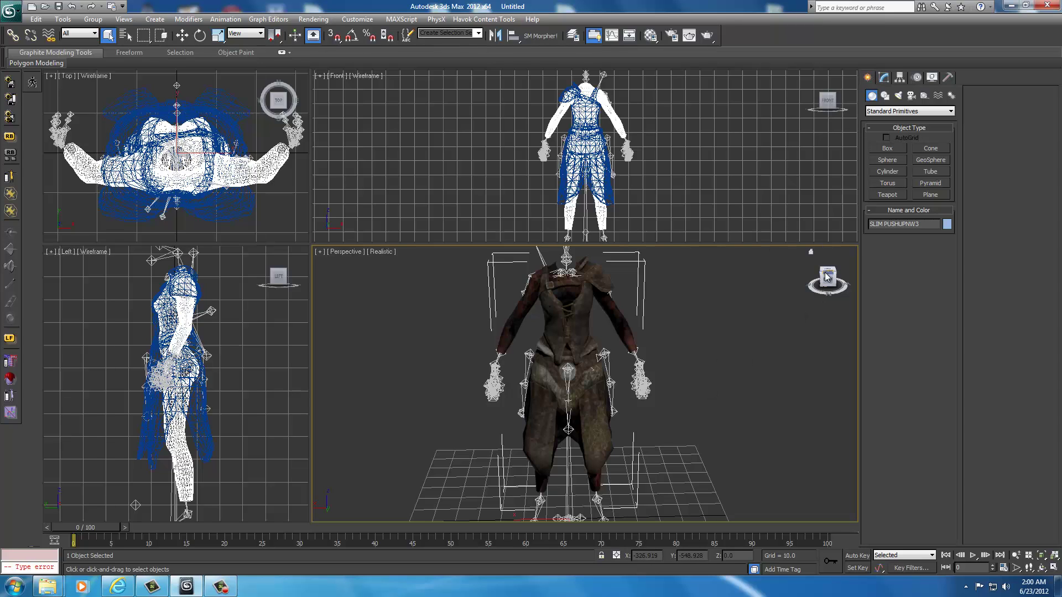
pyautogui.moveTo(829, 277); pyautogui.dragTo(840, 279)
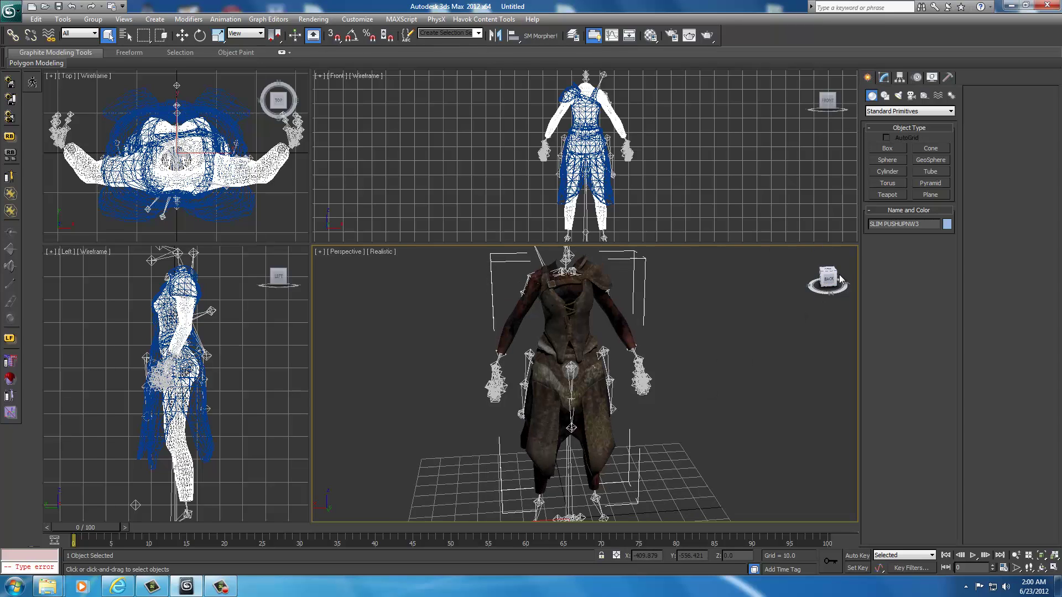
pyautogui.click(688, 352)
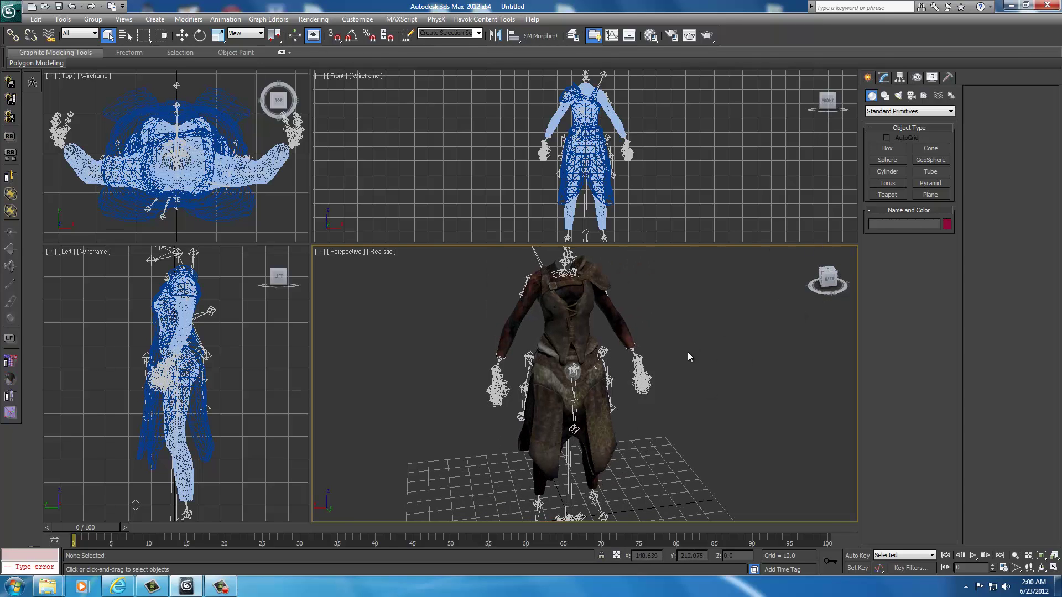
pyautogui.click(617, 325)
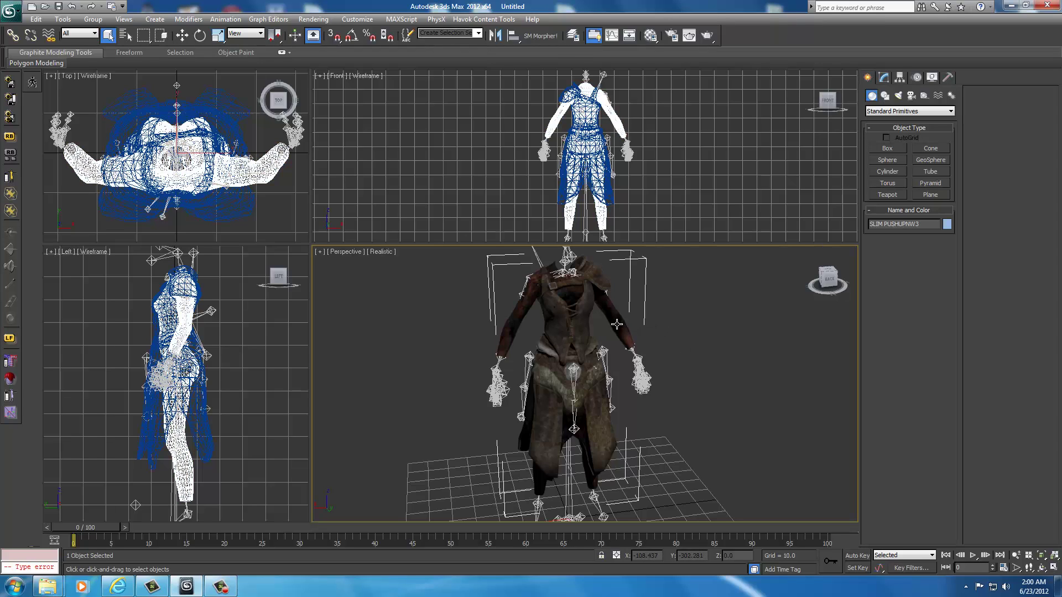
# Step: Freeze the selected SLIM PUSHUPNW3 body mesh with Freeze Selection
pyautogui.rightClick(710, 331)
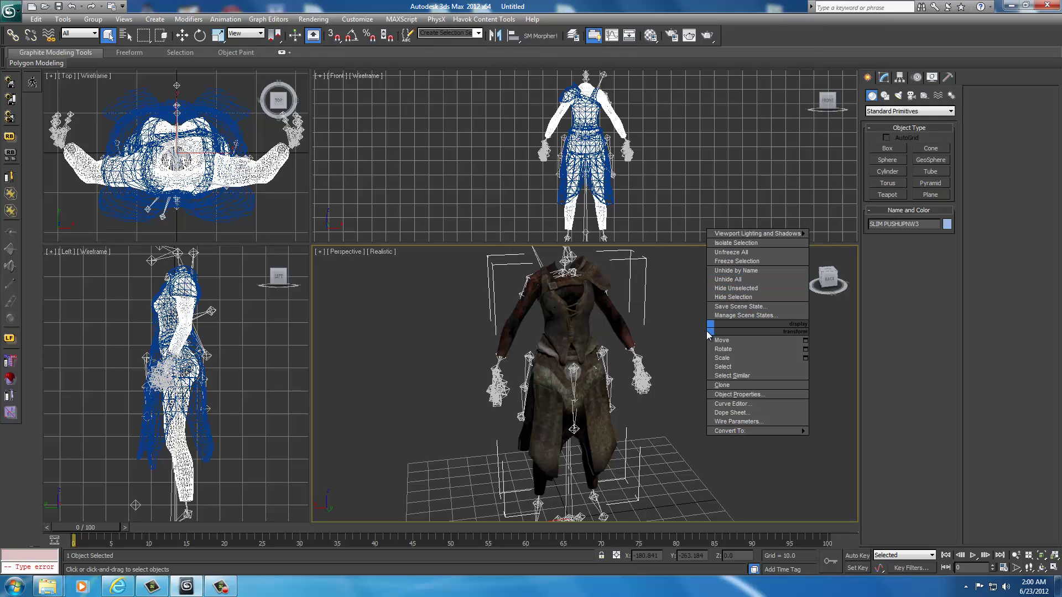
pyautogui.click(705, 331)
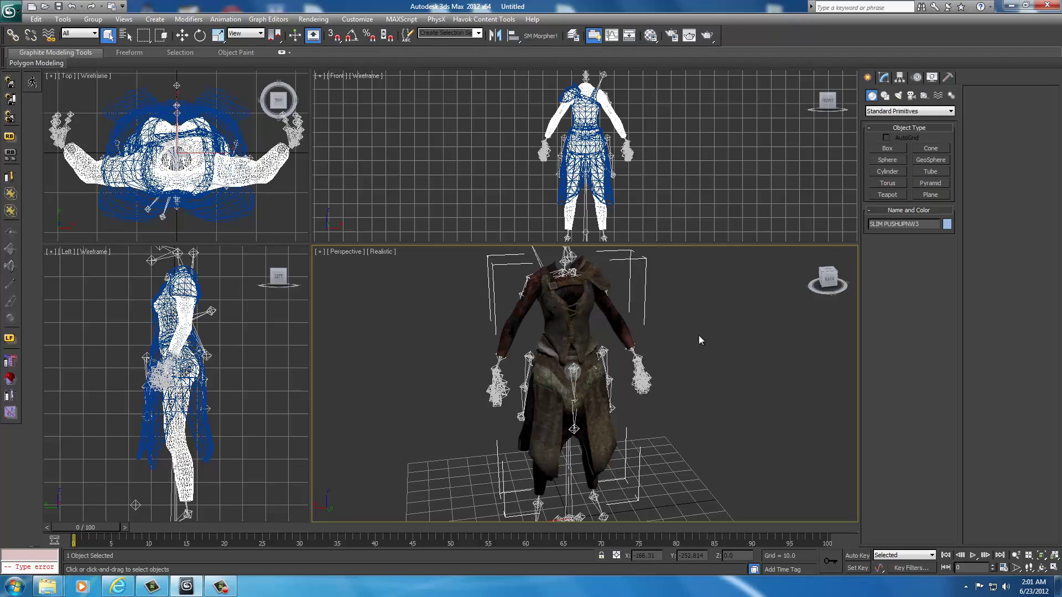
pyautogui.rightClick(700, 340)
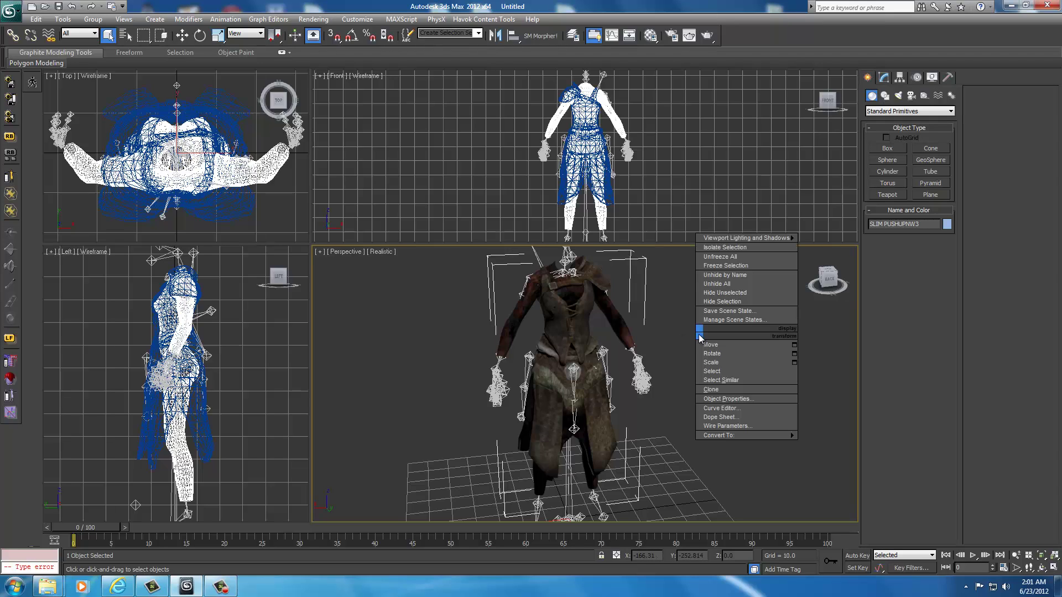
pyautogui.click(719, 266)
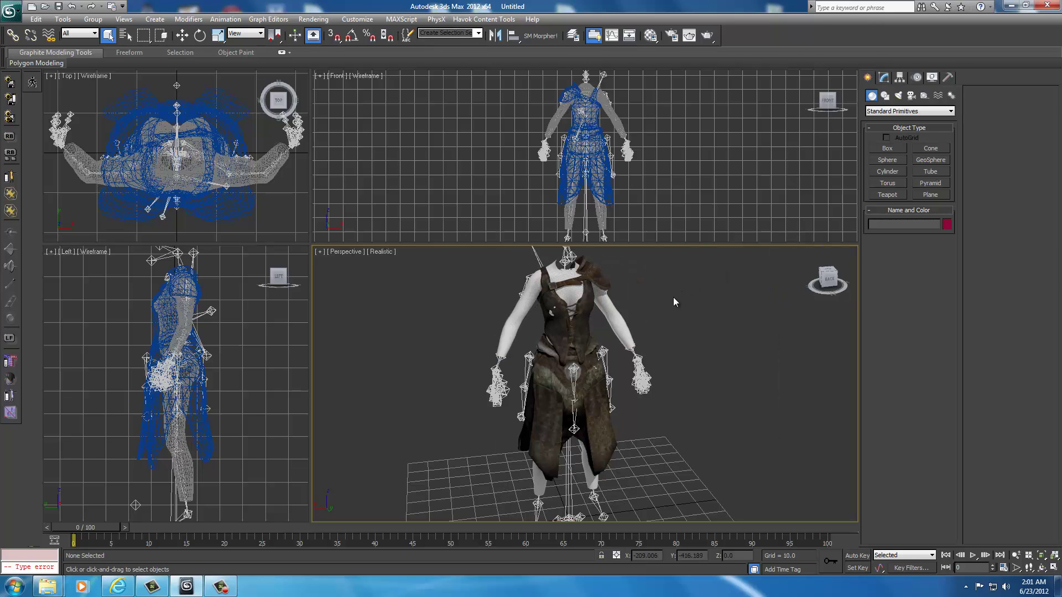
# Step: Inspect the frozen figure, trying hand and forearm helper selections and facing the view front
pyautogui.scroll(5, 674, 301)
pyautogui.moveTo(695, 327); pyautogui.dragTo(695, 387, button='middle')
pyautogui.scroll(-4, 698, 346)
pyautogui.scroll(2, 698, 346)
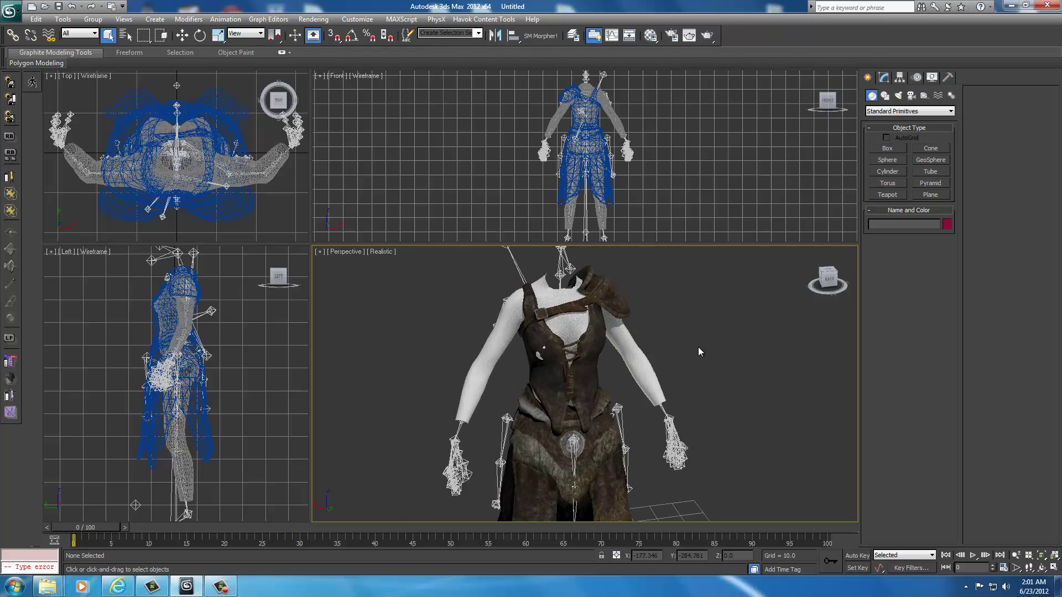
pyautogui.doubleClick(639, 369)
pyautogui.click(737, 366)
pyautogui.click(645, 366)
pyautogui.click(679, 359)
pyautogui.click(489, 349)
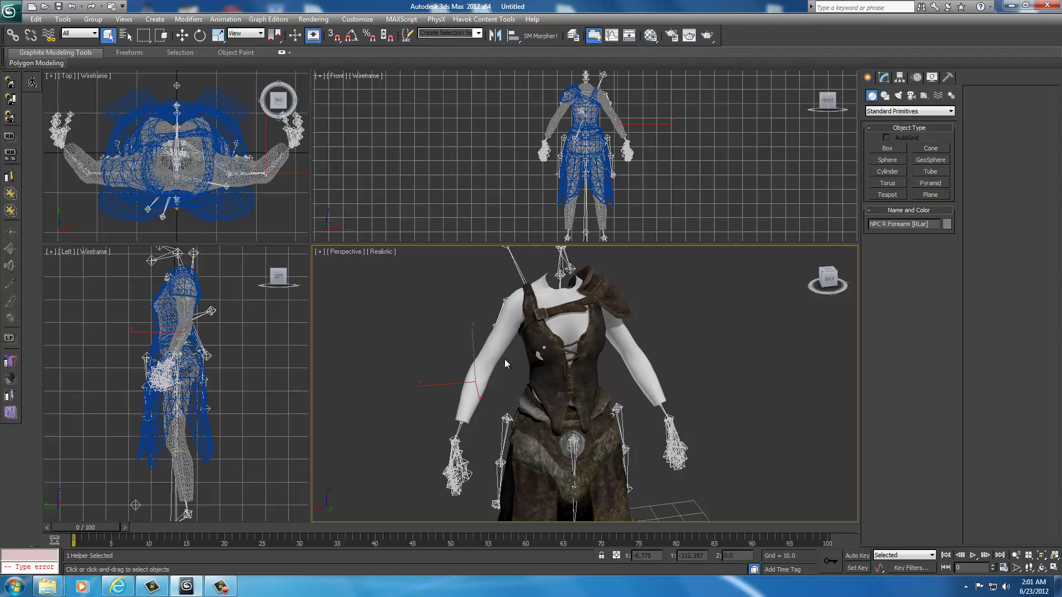
pyautogui.click(746, 367)
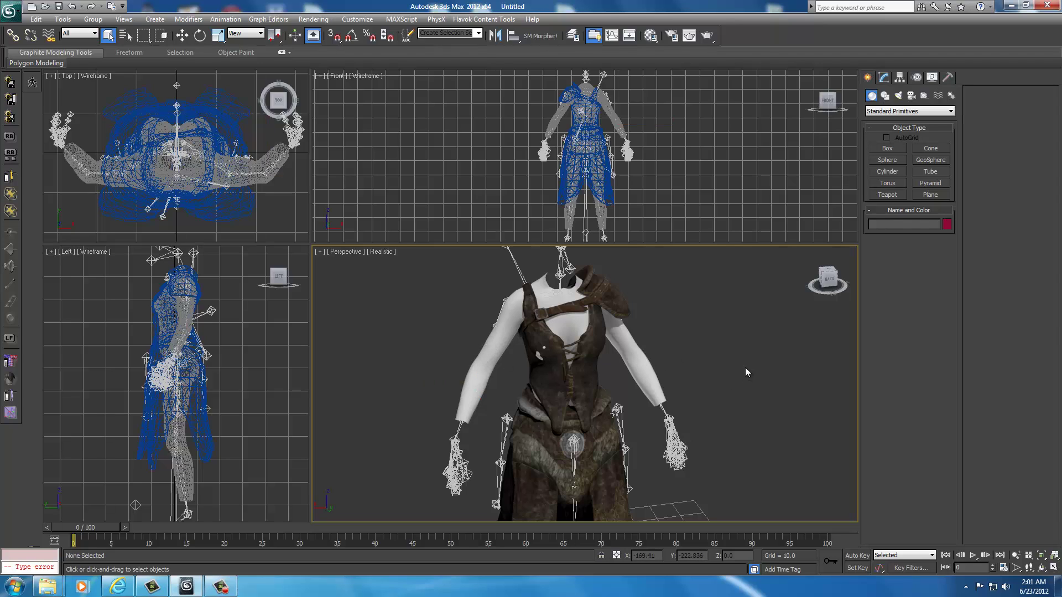
pyautogui.moveTo(824, 285); pyautogui.dragTo(785, 286)
pyautogui.click(842, 285)
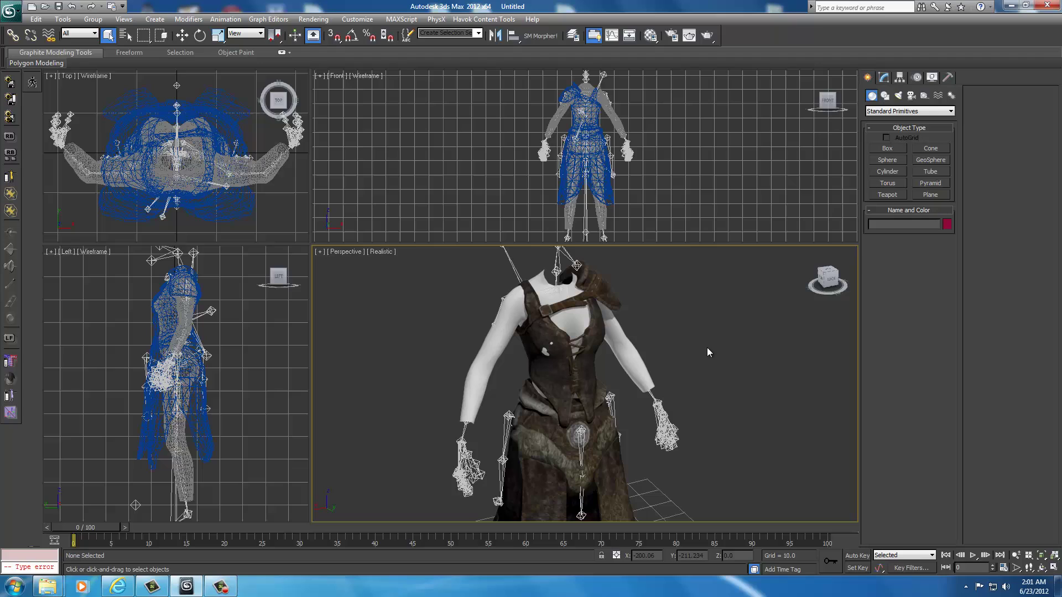
# Step: Select CuirassLight_1 and show its BSDismemberSkin partition: Skyrim Torso 1, 3098 faces
pyautogui.click(557, 374)
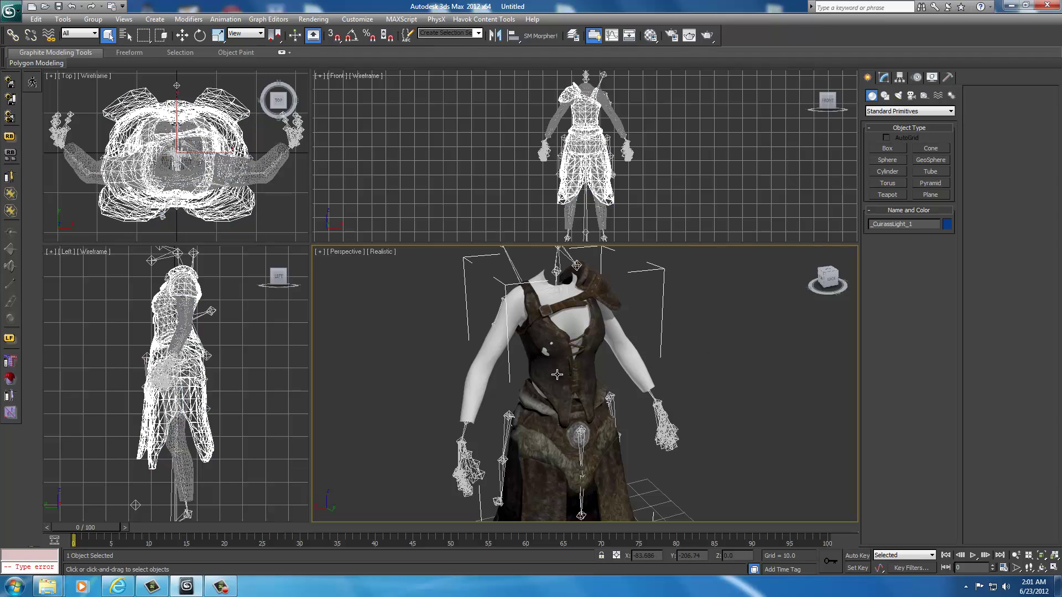
pyautogui.click(884, 80)
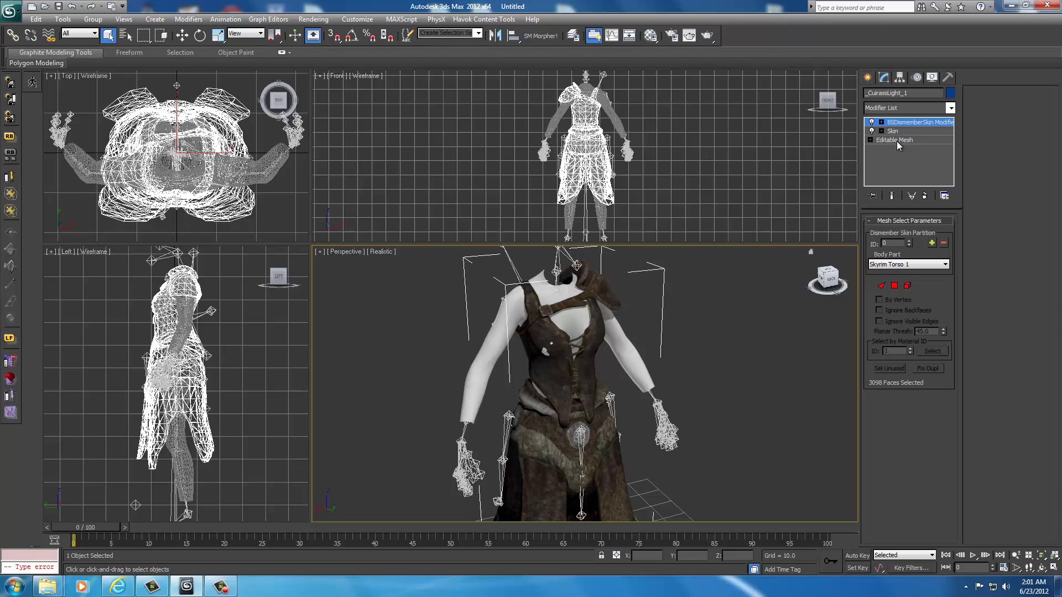
pyautogui.click(897, 141)
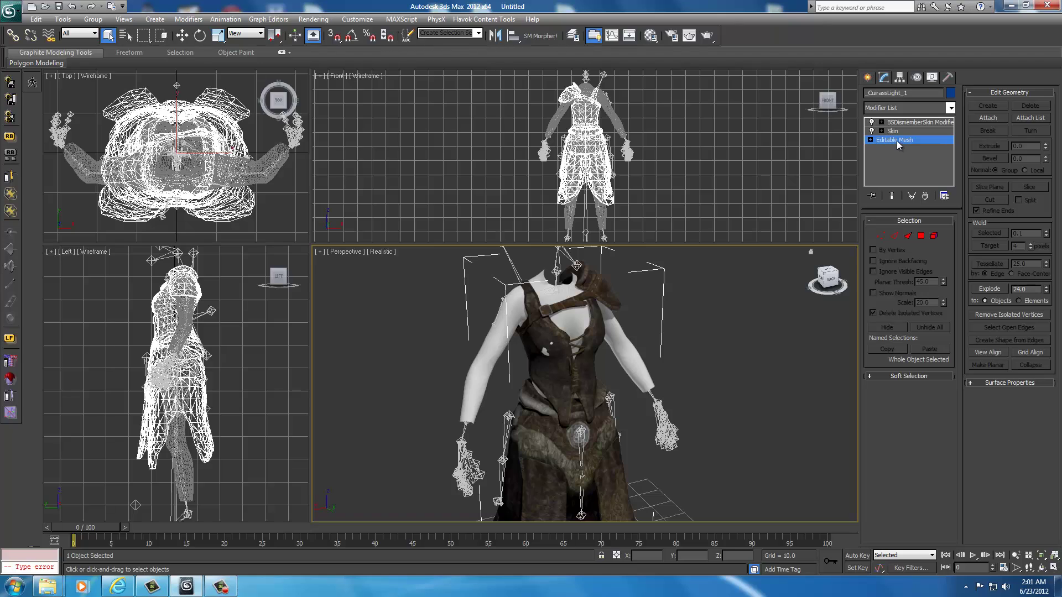
pyautogui.click(899, 122)
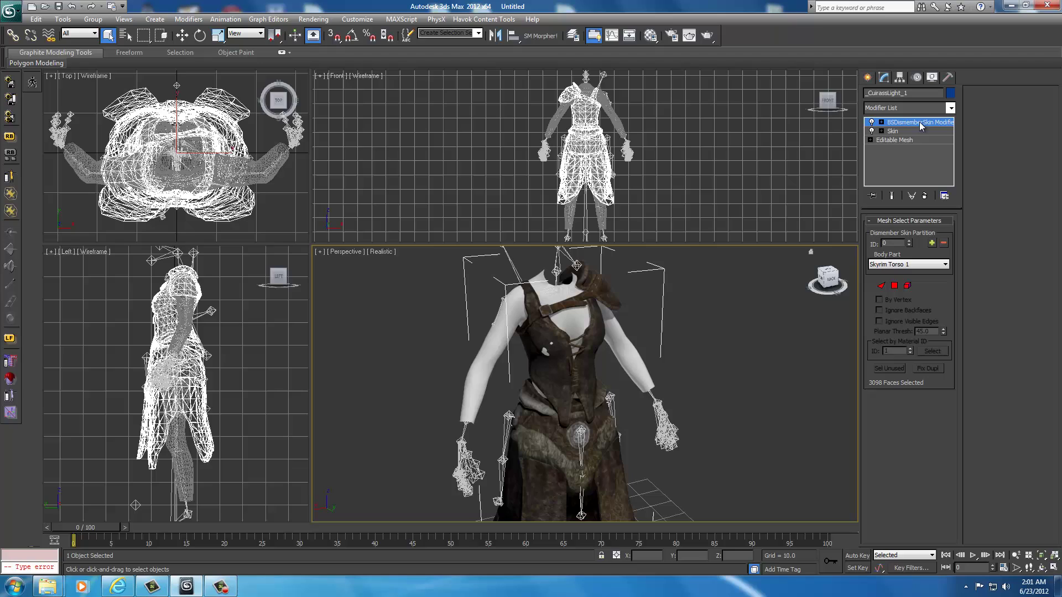
# Step: Delete BSDismemberSkin, then Skin, from the CuirassLight_1 modifier stack
pyautogui.rightClick(901, 124)
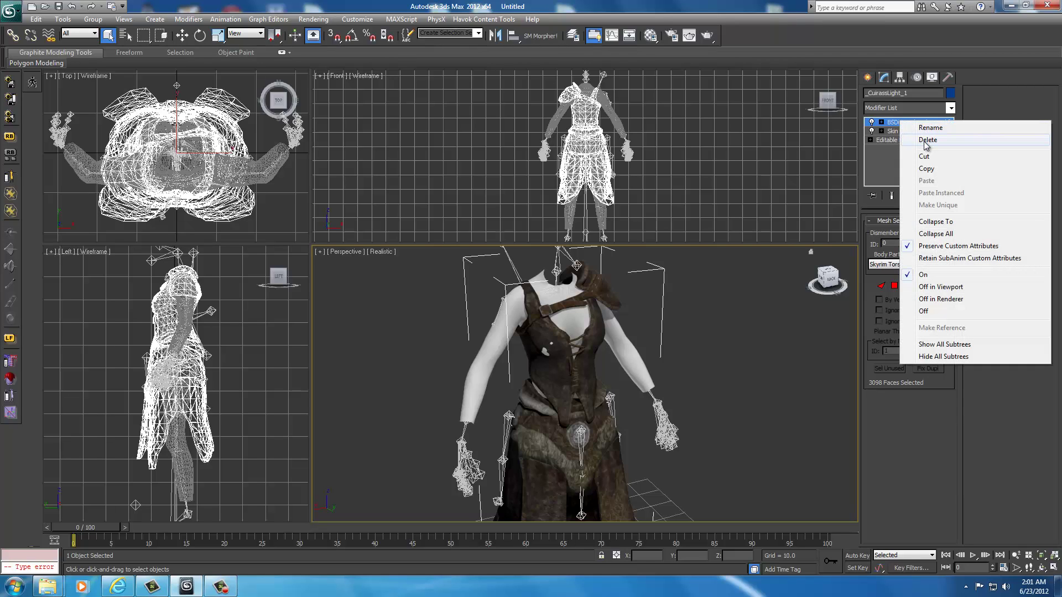
pyautogui.click(925, 141)
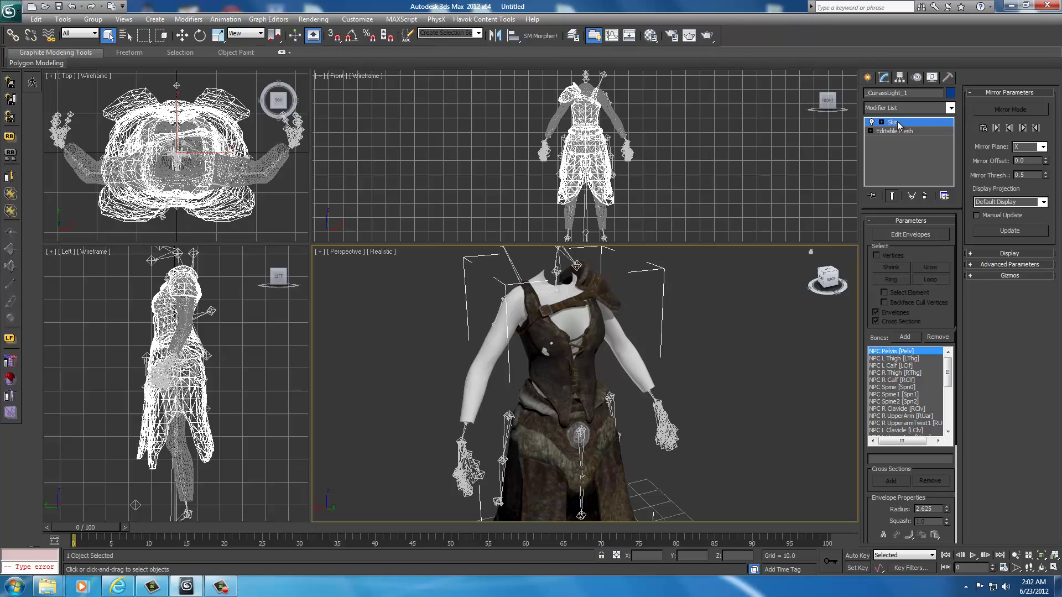
pyautogui.rightClick(897, 122)
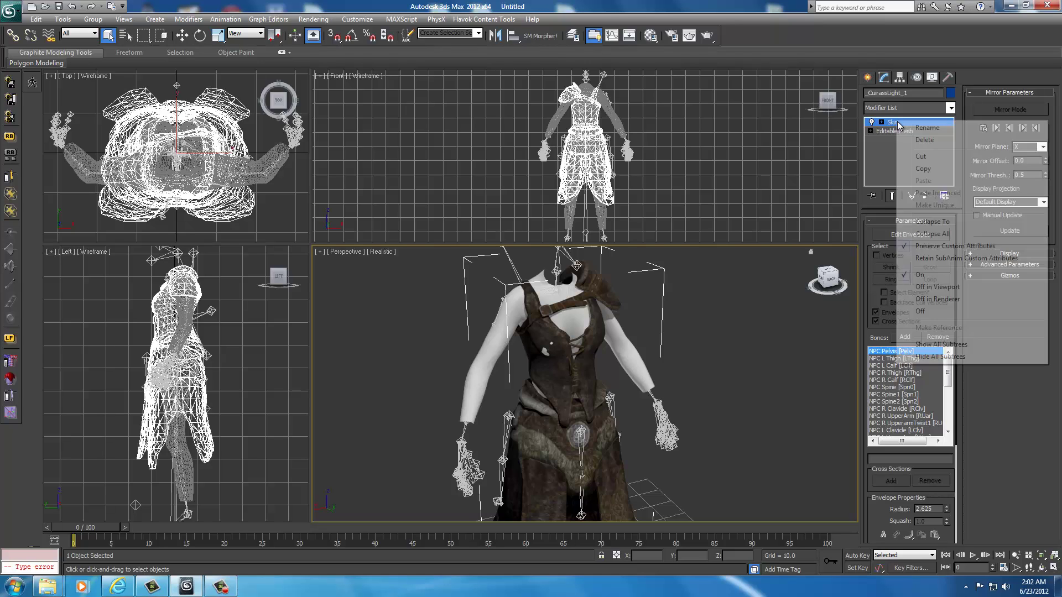
pyautogui.click(922, 141)
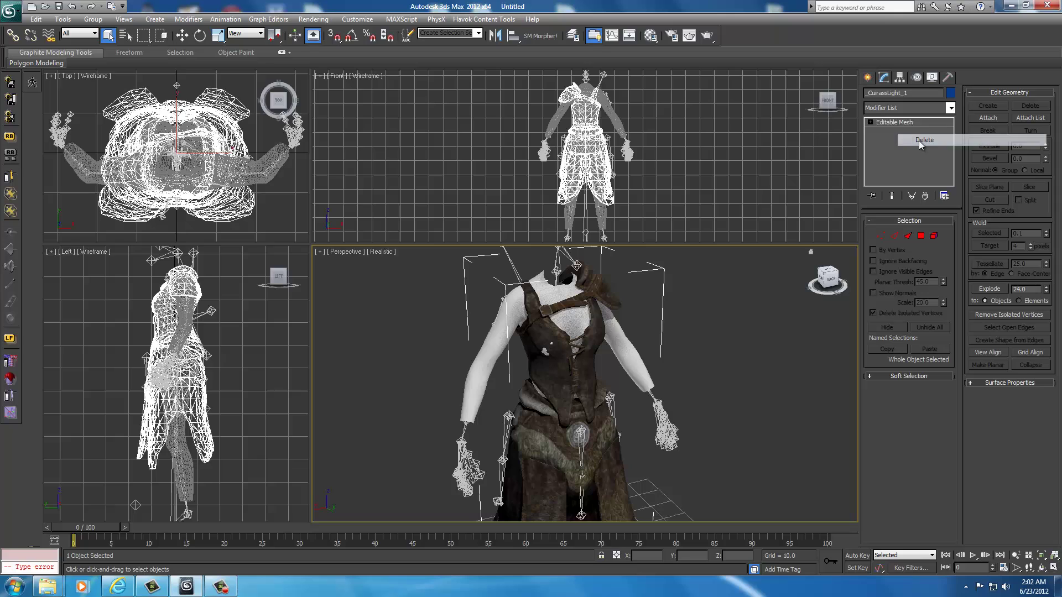
# Step: Face the figure front, zoom and pan onto the torso, then orbit to the back-right
pyautogui.moveTo(827, 280)
pyautogui.mouseDown()
pyautogui.moveTo(323, 279)
pyautogui.moveTo(820, 284)
pyautogui.mouseUp()
pyautogui.click(820, 285)
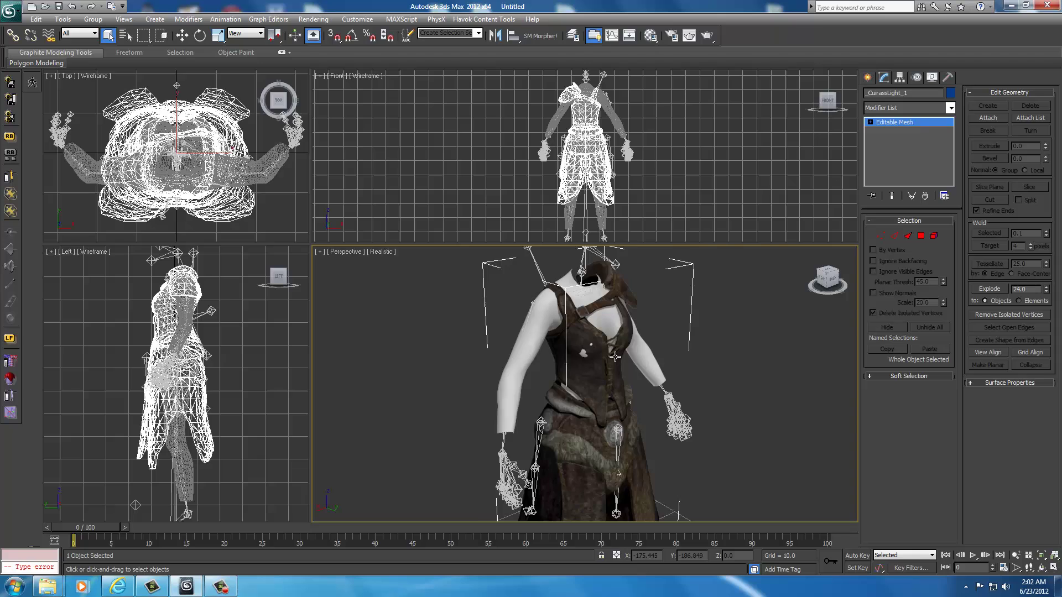
pyautogui.scroll(2, 616, 356)
pyautogui.moveTo(645, 332); pyautogui.dragTo(634, 408, button='middle')
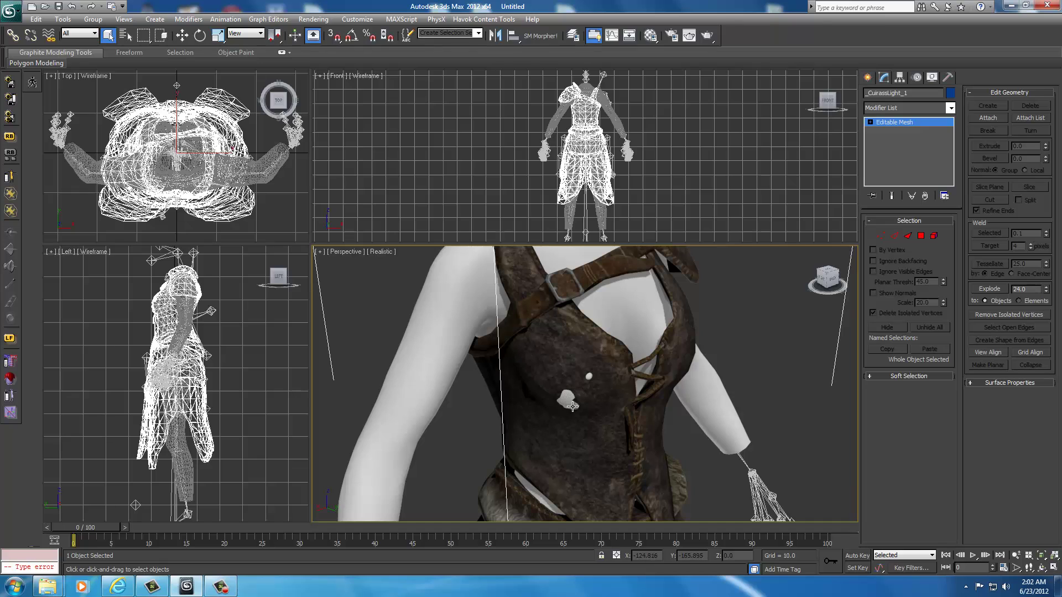
pyautogui.scroll(-3, 627, 389)
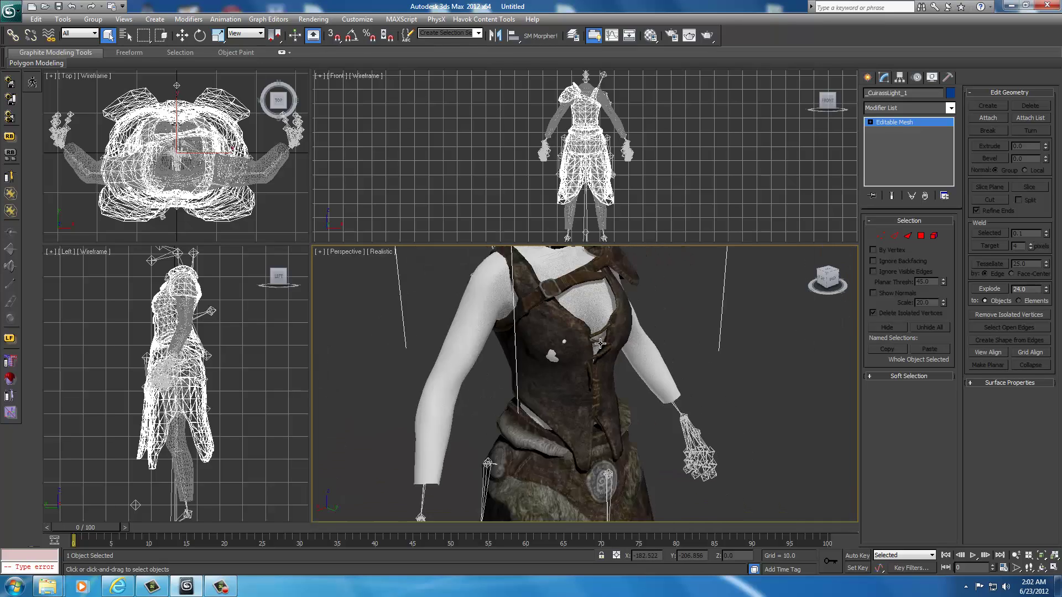
pyautogui.scroll(-5, 600, 344)
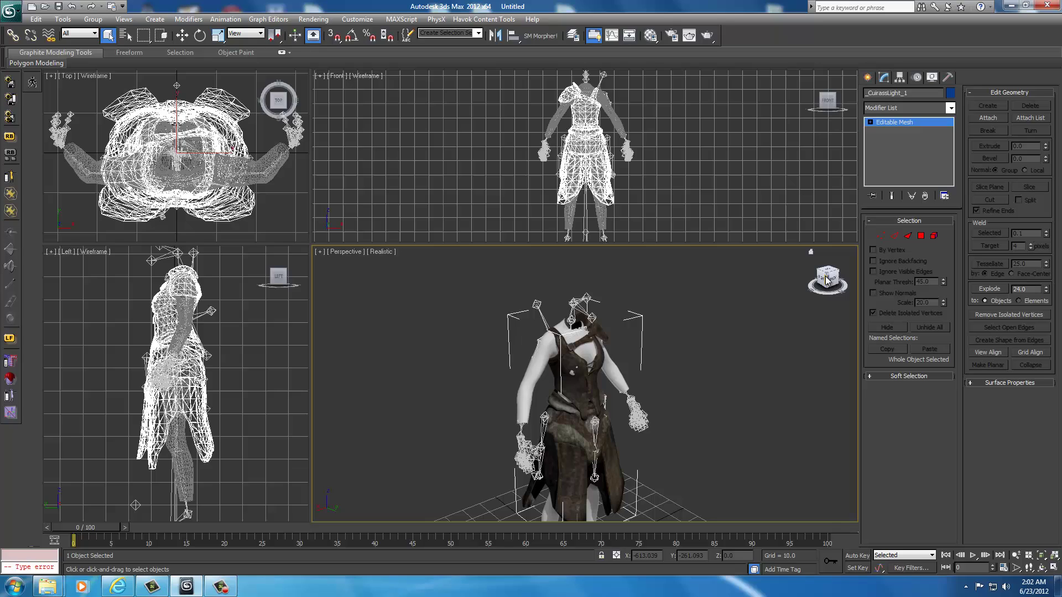
pyautogui.moveTo(827, 280); pyautogui.dragTo(698, 384)
pyautogui.moveTo(698, 384); pyautogui.dragTo(677, 403, button='middle')
pyautogui.scroll(5, 695, 373)
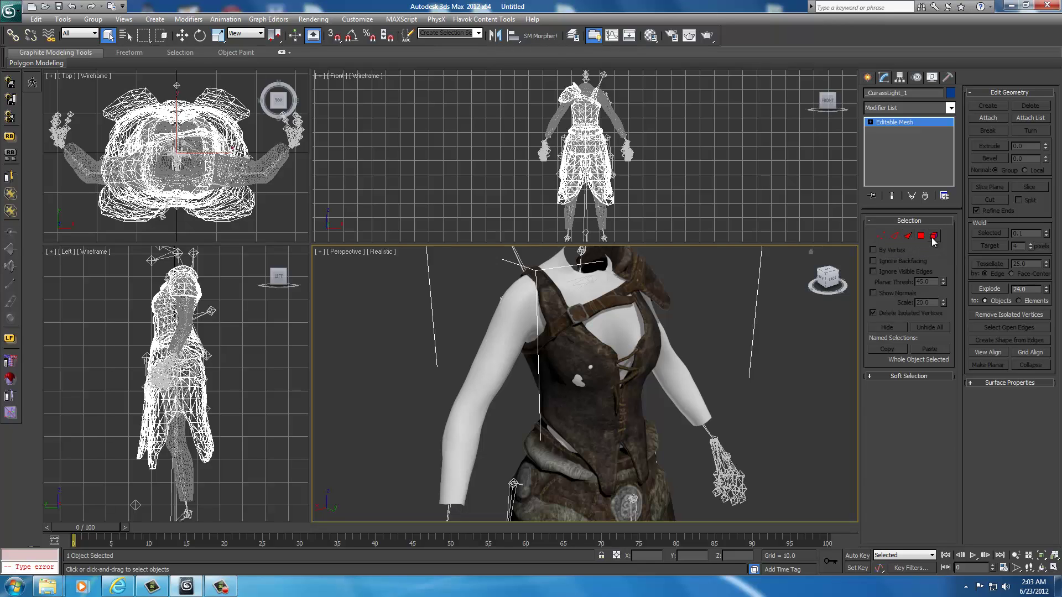
# Step: Enter Vertex sub-object mode on CuirassLight_1 and pick a torso vertex, undoing an extra selection
pyautogui.click(883, 236)
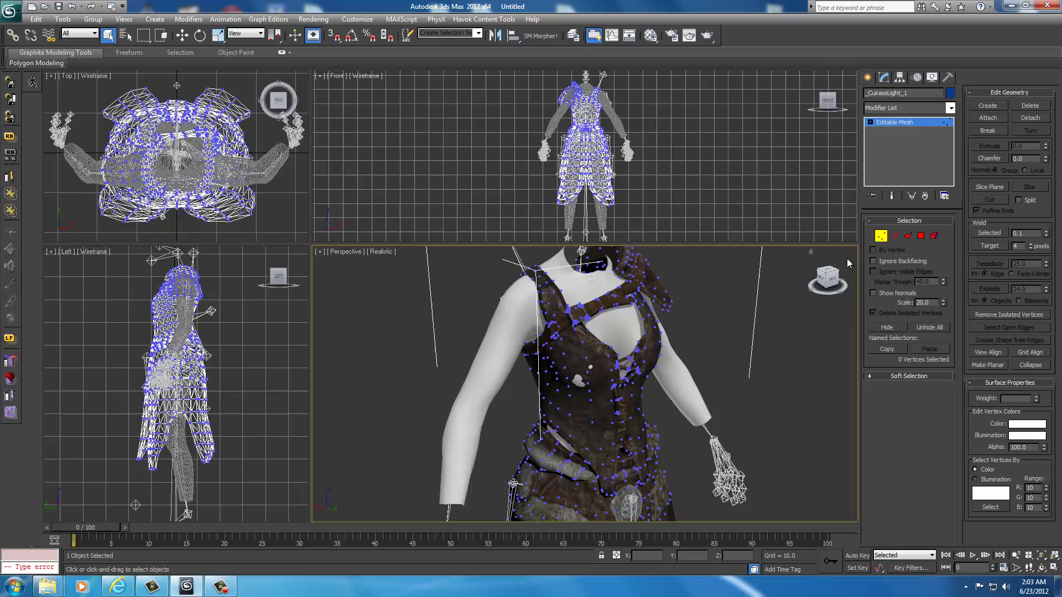
pyautogui.moveTo(798, 361)
pyautogui.mouseDown(button='middle')
pyautogui.moveTo(759, 216)
pyautogui.moveTo(755, 142)
pyautogui.moveTo(754, 299)
pyautogui.moveTo(793, 365)
pyautogui.mouseUp(button='middle')
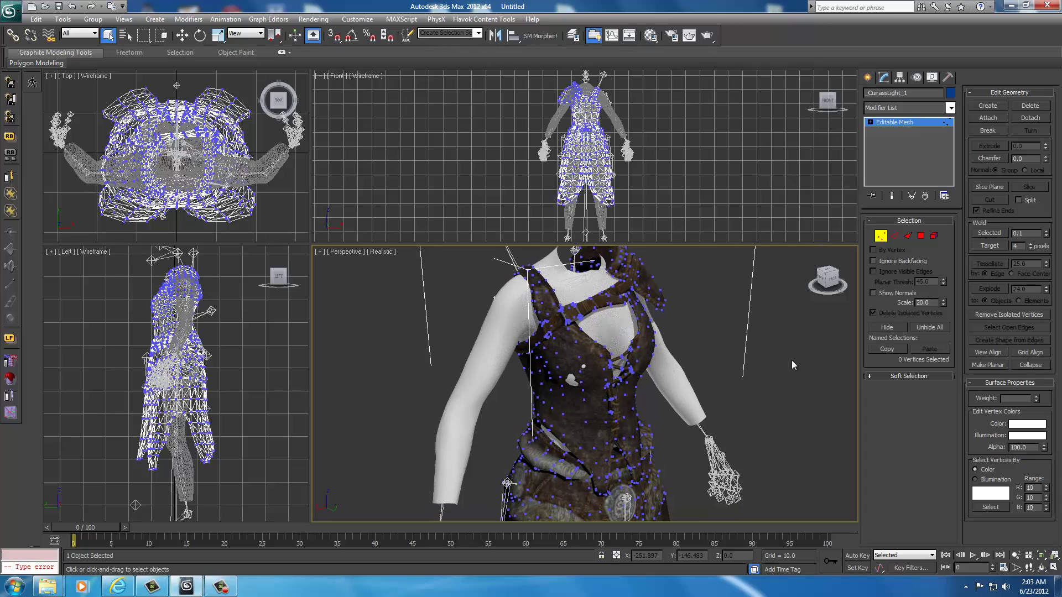
pyautogui.click(581, 369)
pyautogui.keyDown('ctrl'); pyautogui.moveTo(568, 419); pyautogui.dragTo(569, 421); pyautogui.keyUp('ctrl')
pyautogui.hotkey('ctrl', 'z')
# Step: Switch to Move and drag the selected chest vertices to reshape the cuirass
pyautogui.rightClick(692, 363)
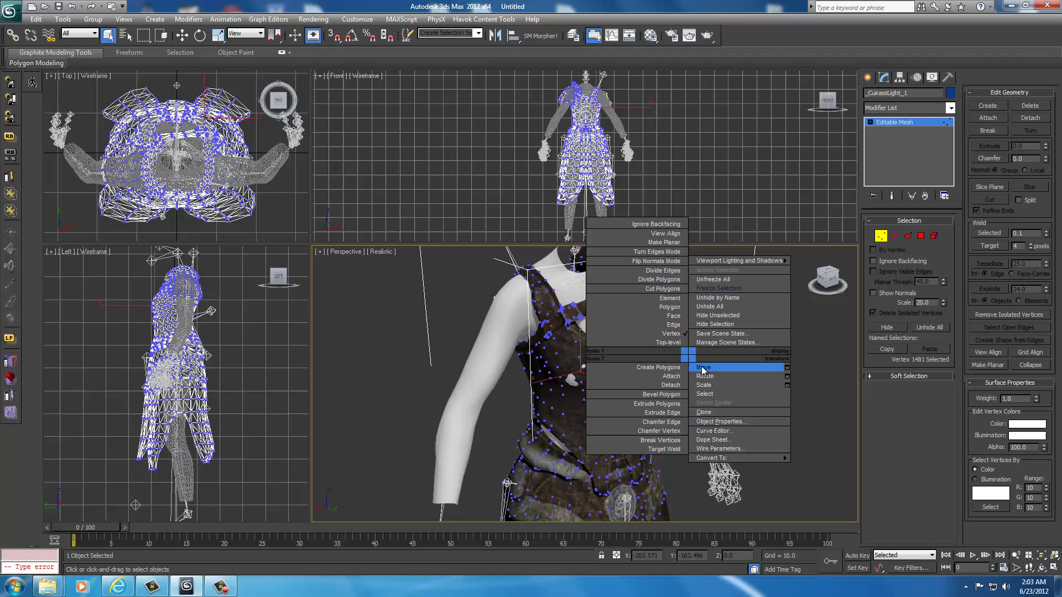
pyautogui.click(705, 368)
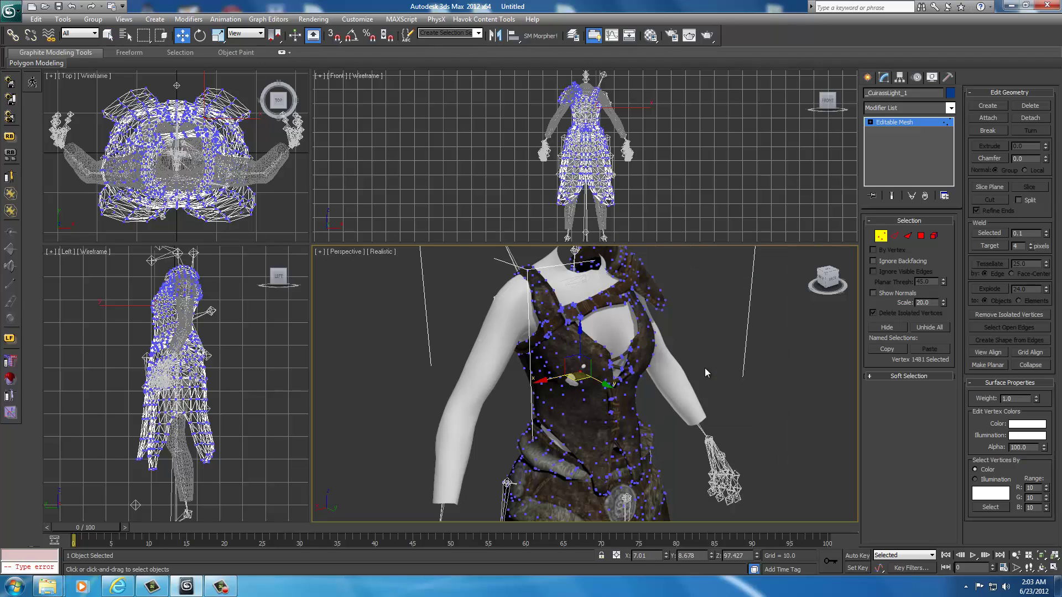
pyautogui.rightClick(705, 368)
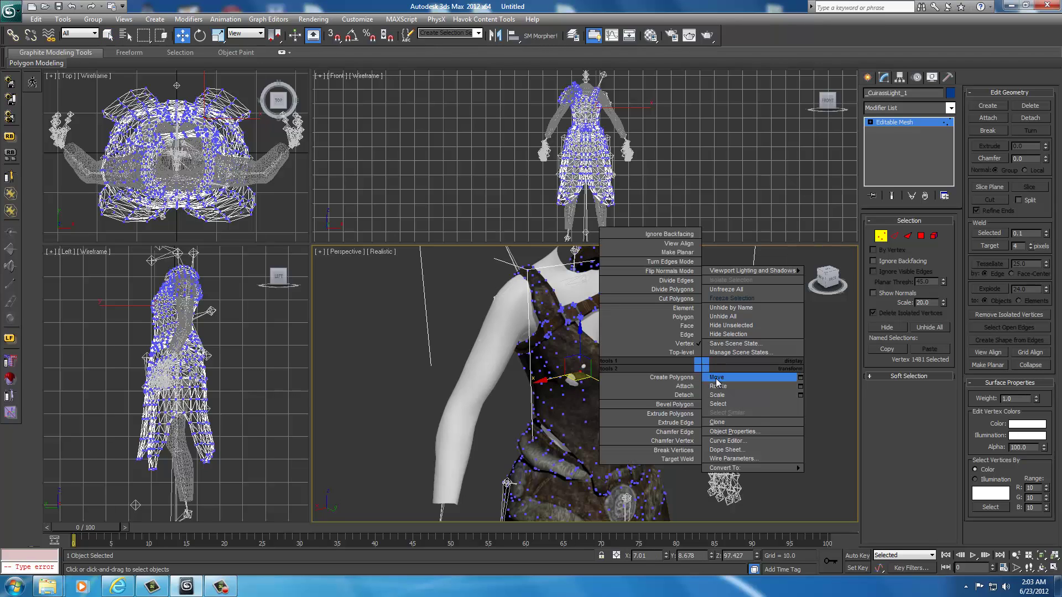
pyautogui.click(722, 379)
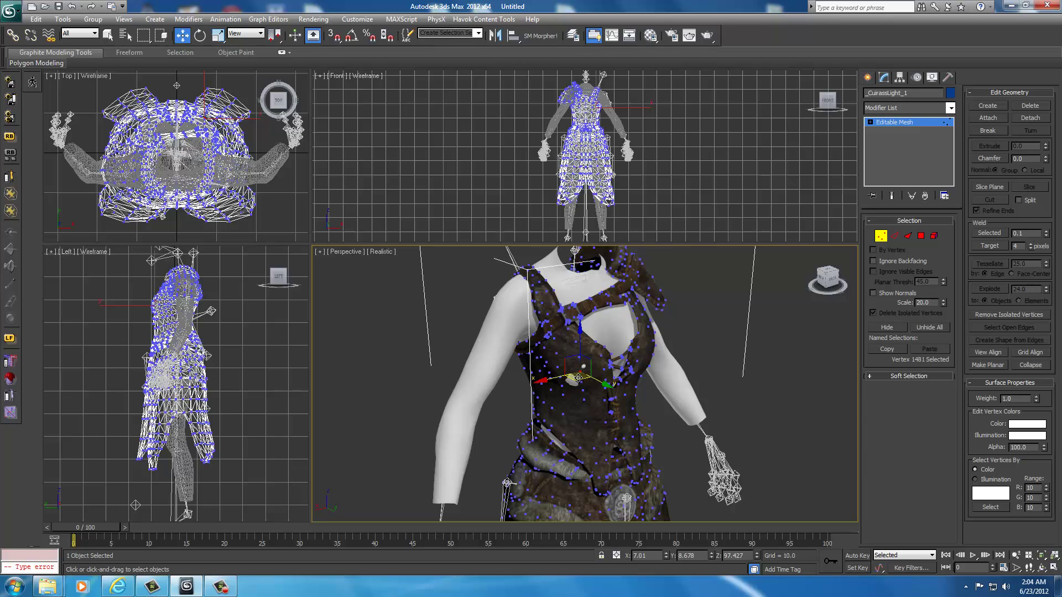
pyautogui.moveTo(579, 379)
pyautogui.mouseDown()
pyautogui.moveTo(624, 370)
pyautogui.moveTo(570, 384)
pyautogui.moveTo(557, 406)
pyautogui.moveTo(575, 382)
pyautogui.moveTo(577, 390)
pyautogui.moveTo(592, 380)
pyautogui.moveTo(585, 370)
pyautogui.moveTo(592, 381)
pyautogui.moveTo(565, 403)
pyautogui.moveTo(577, 381)
pyautogui.moveTo(560, 394)
pyautogui.moveTo(590, 377)
pyautogui.moveTo(580, 372)
pyautogui.moveTo(563, 407)
pyautogui.moveTo(578, 381)
pyautogui.mouseUp()
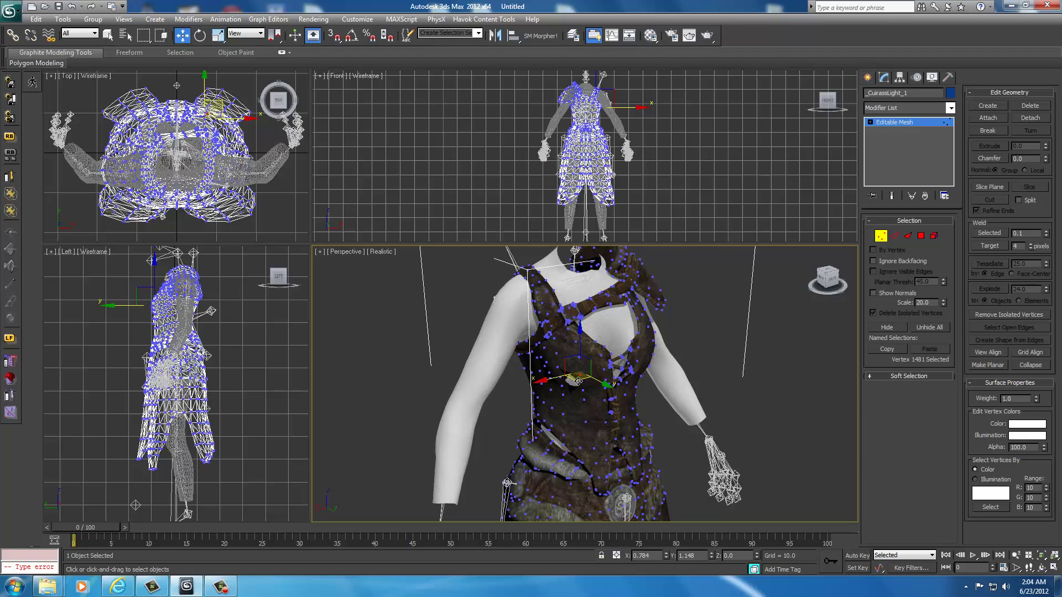
# Step: Enable Use Soft Selection for the chest vertices and undo a trial soft-selected move
pyautogui.moveTo(579, 381); pyautogui.dragTo(579, 382)
pyautogui.click(869, 377)
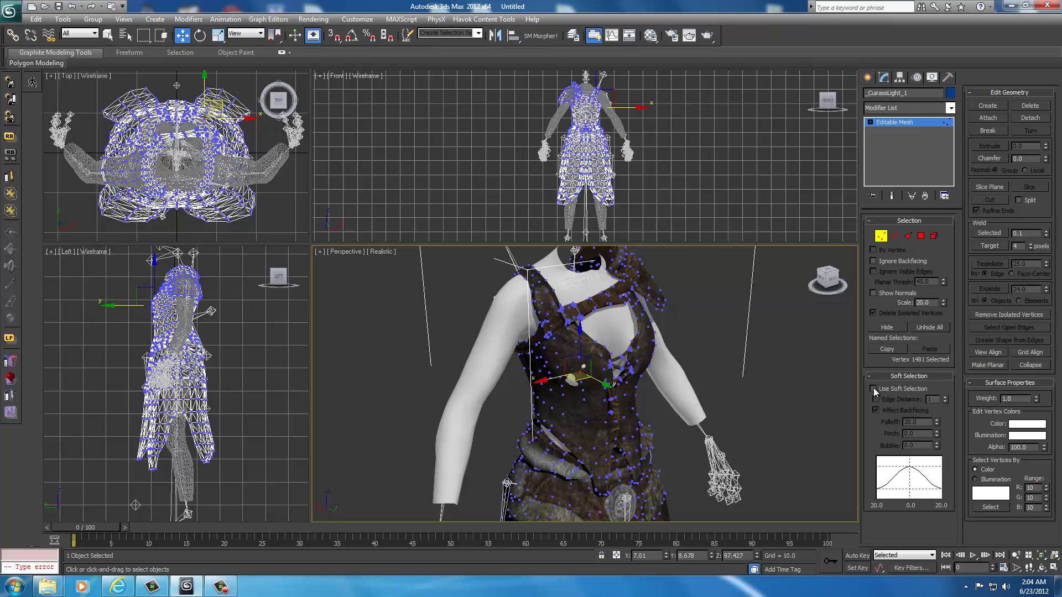
pyautogui.click(873, 389)
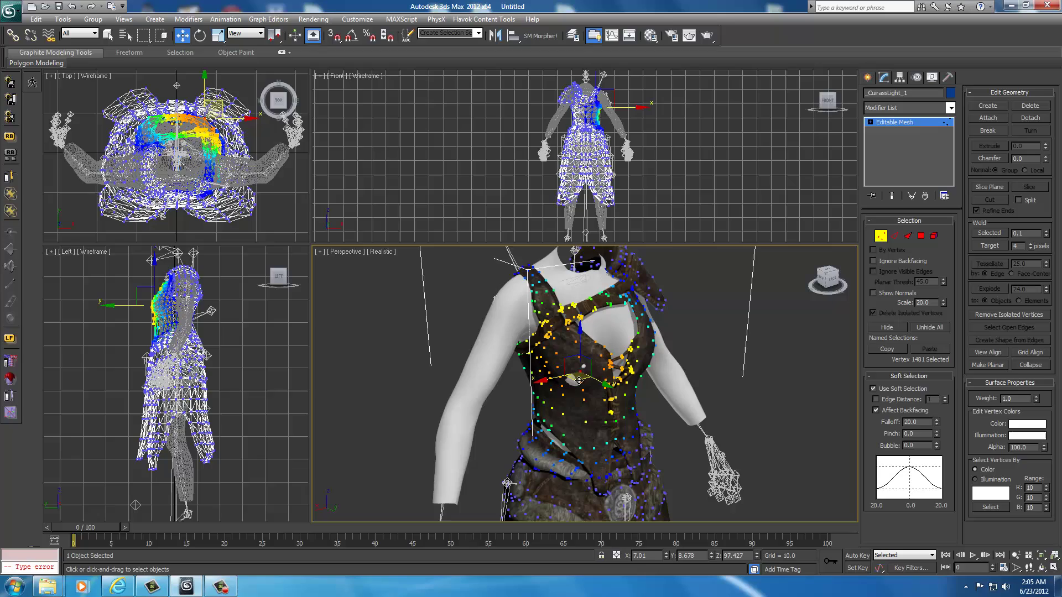
pyautogui.moveTo(579, 380)
pyautogui.mouseDown()
pyautogui.moveTo(602, 390)
pyautogui.moveTo(581, 401)
pyautogui.moveTo(558, 383)
pyautogui.moveTo(591, 387)
pyautogui.mouseUp()
pyautogui.hotkey('ctrl', 'z')
# Step: With soft selection falloff at 10, nudge the chest vertices slightly, then deselect
pyautogui.rightClick(729, 397)
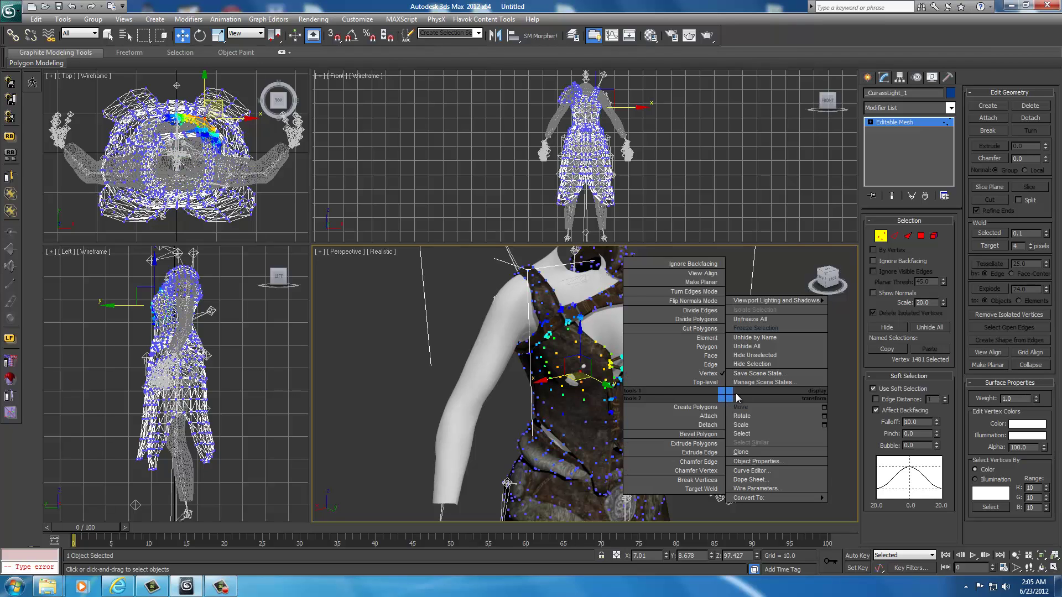
pyautogui.press('Escape')
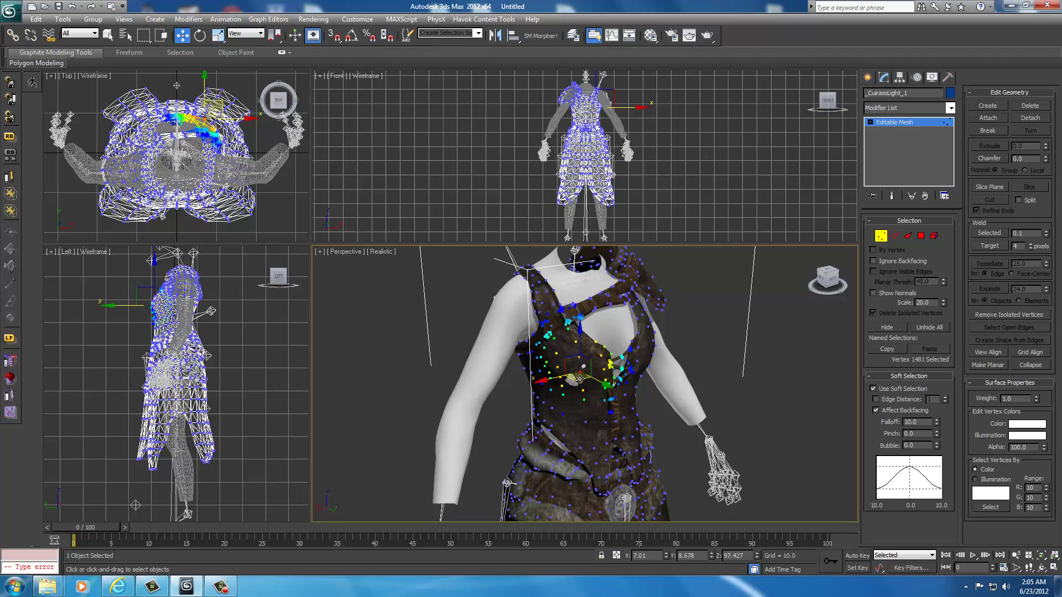
pyautogui.scroll(3, 664, 395)
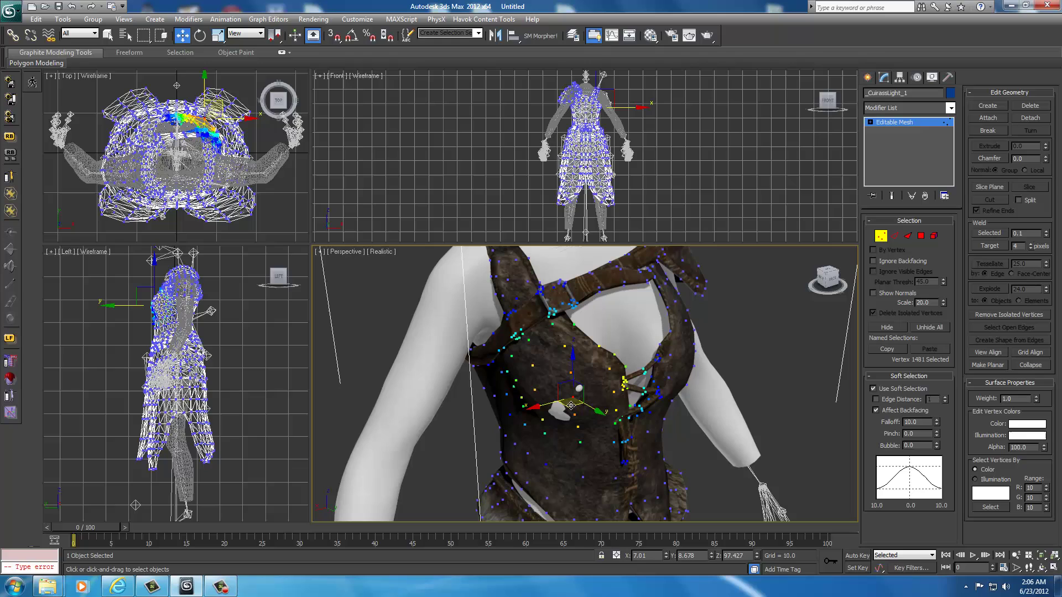
pyautogui.moveTo(571, 406); pyautogui.dragTo(573, 407)
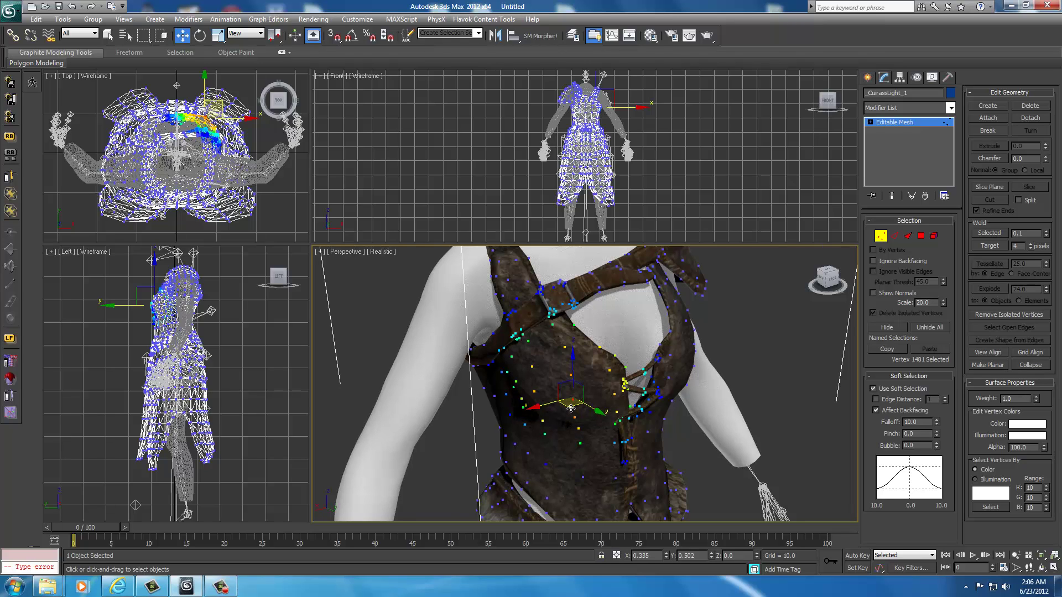
pyautogui.click(795, 395)
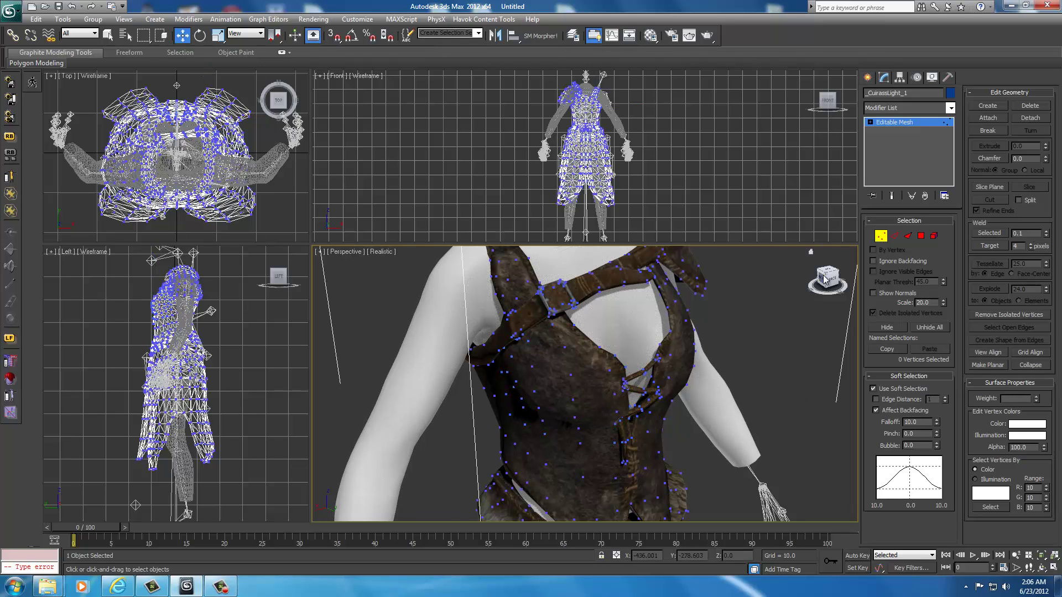
pyautogui.moveTo(825, 278); pyautogui.dragTo(715, 311)
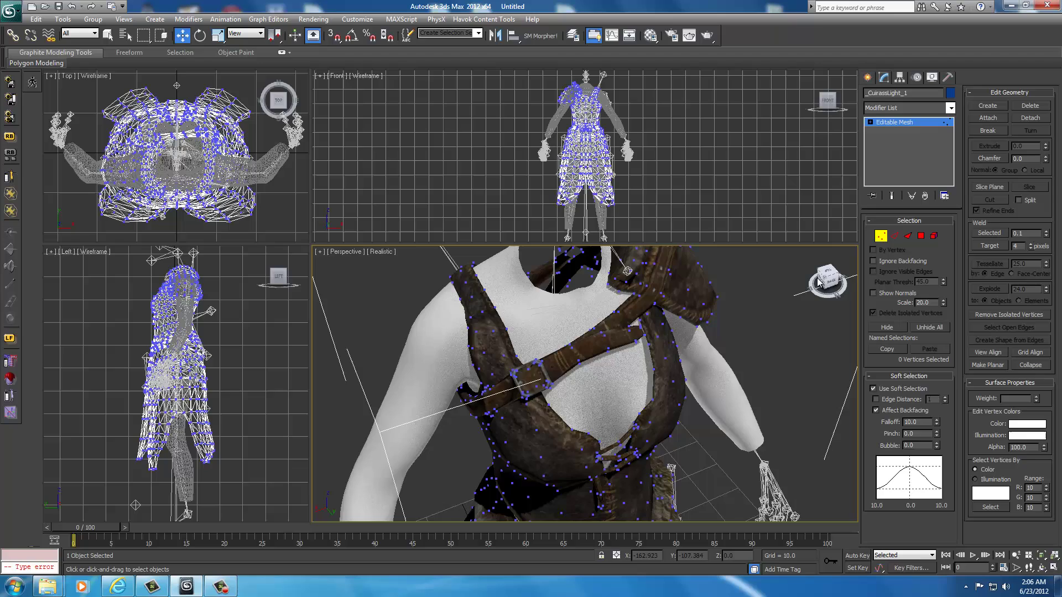
pyautogui.scroll(-5, 715, 311)
pyautogui.scroll(3, 719, 360)
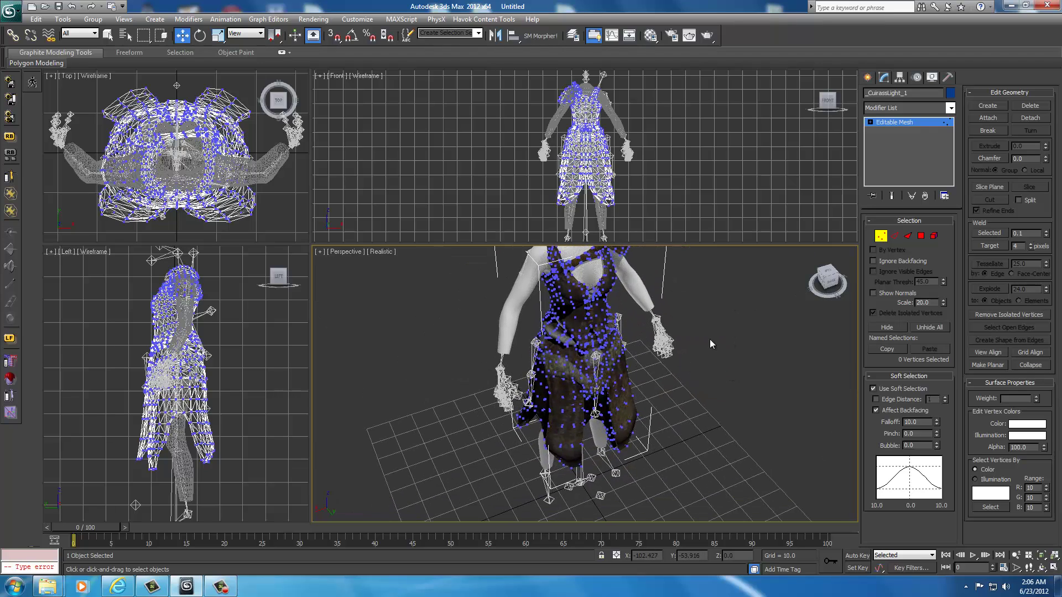
pyautogui.scroll(4, 709, 340)
pyautogui.moveTo(717, 336); pyautogui.dragTo(718, 393, button='middle')
pyautogui.scroll(5, 715, 393)
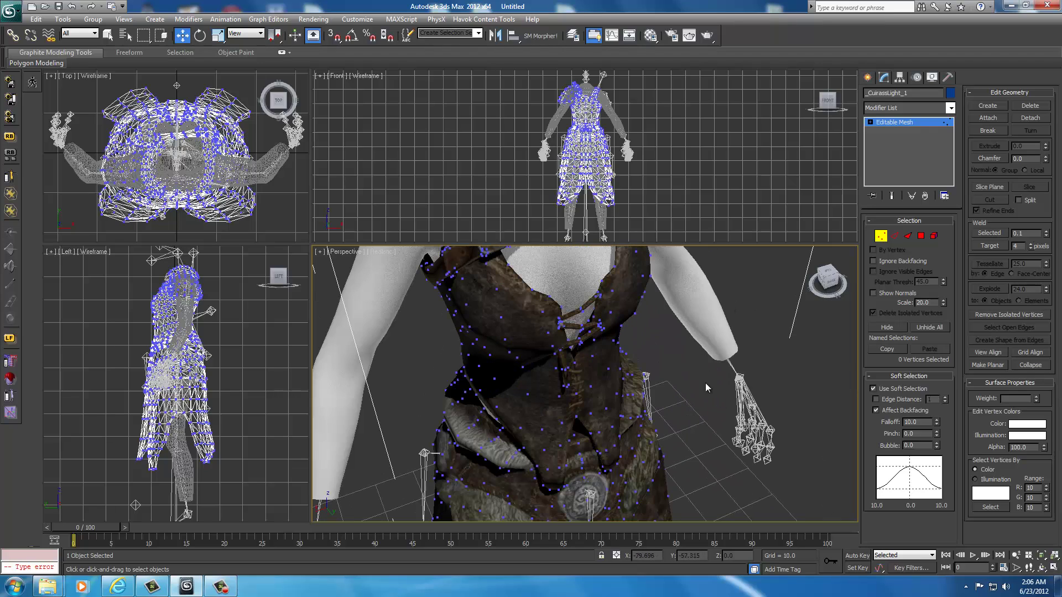
pyautogui.scroll(-5, 696, 405)
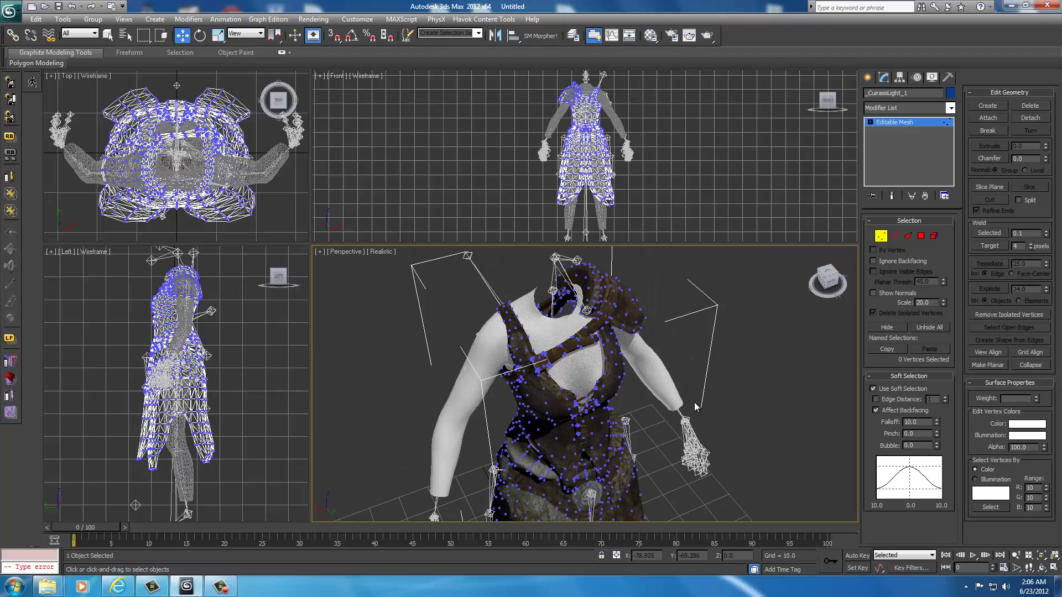
pyautogui.moveTo(826, 282)
pyautogui.mouseDown()
pyautogui.moveTo(816, 265)
pyautogui.moveTo(609, 267)
pyautogui.moveTo(850, 272)
pyautogui.moveTo(586, 270)
pyautogui.moveTo(815, 267)
pyautogui.moveTo(806, 276)
pyautogui.moveTo(825, 257)
pyautogui.moveTo(814, 249)
pyautogui.moveTo(695, 519)
pyautogui.moveTo(723, 258)
pyautogui.moveTo(821, 272)
pyautogui.mouseUp()
pyautogui.click(798, 274)
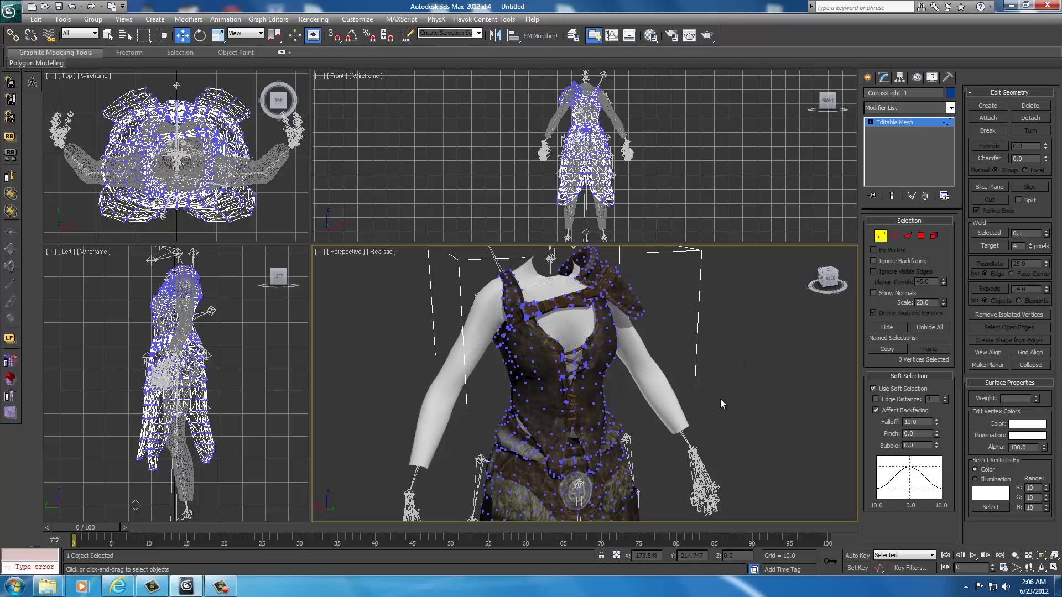
pyautogui.moveTo(720, 399); pyautogui.dragTo(729, 332, button='middle')
pyautogui.scroll(-5, 728, 335)
pyautogui.scroll(3, 723, 345)
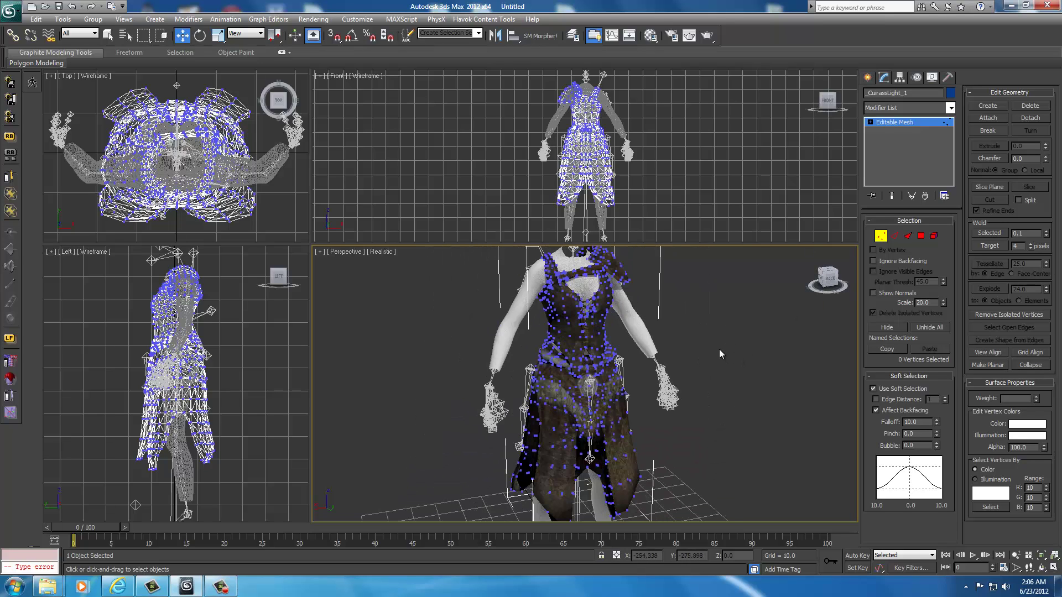
pyautogui.moveTo(720, 341); pyautogui.dragTo(722, 396, button='middle')
pyautogui.scroll(3, 718, 364)
pyautogui.scroll(2, 722, 398)
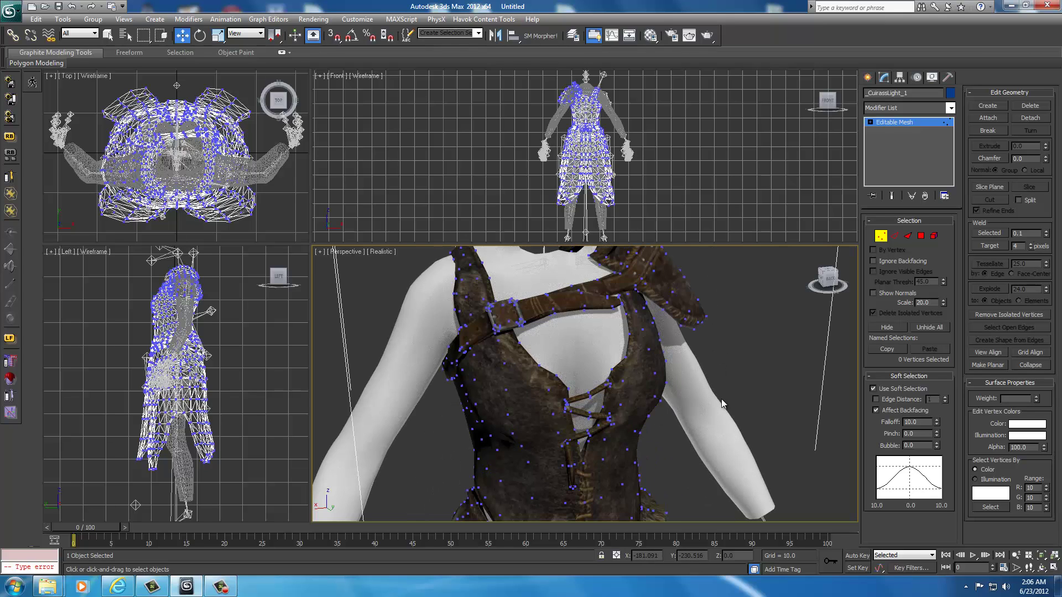
pyautogui.scroll(-4, 721, 400)
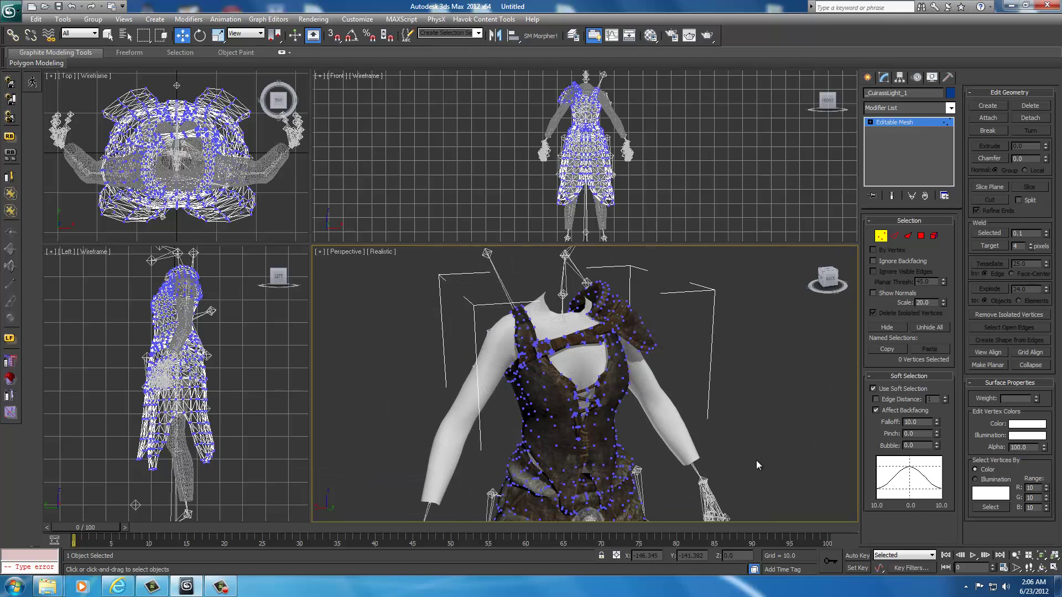
pyautogui.moveTo(755, 461); pyautogui.dragTo(752, 371, button='middle')
pyautogui.scroll(-3, 741, 387)
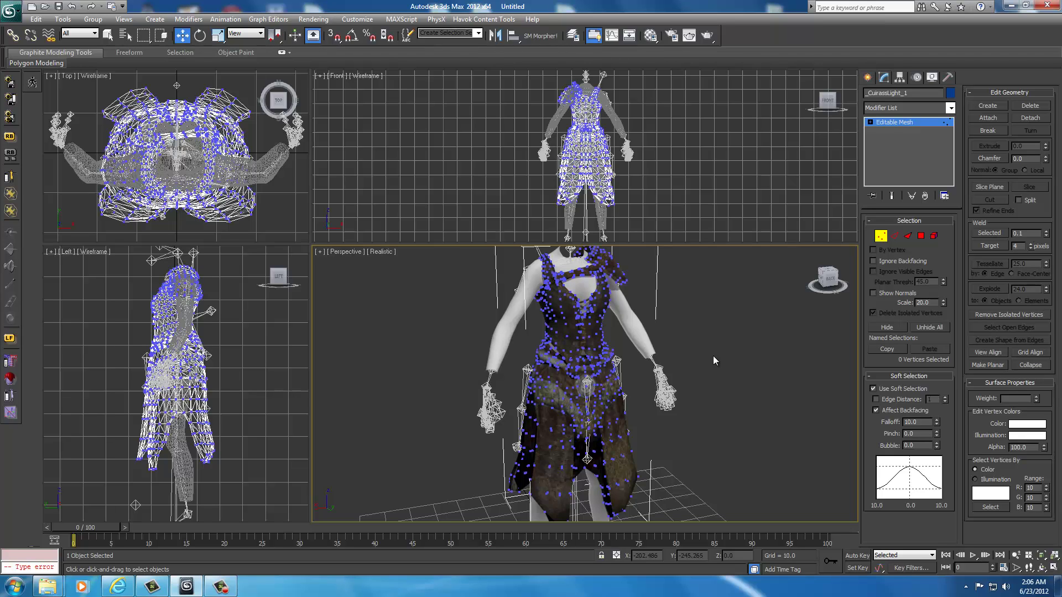
pyautogui.scroll(5, 713, 360)
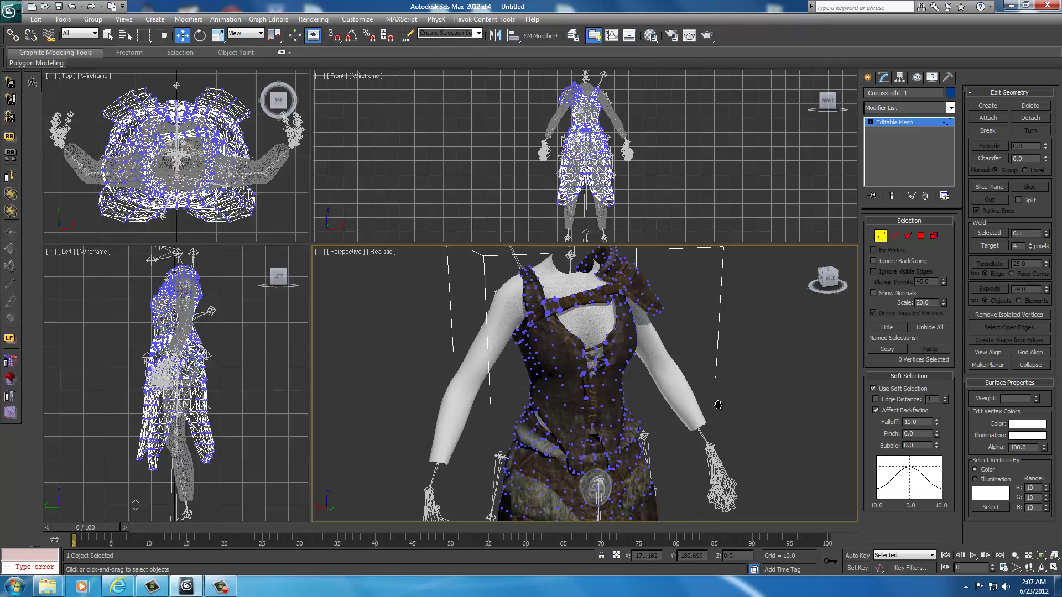
pyautogui.scroll(5, 720, 364)
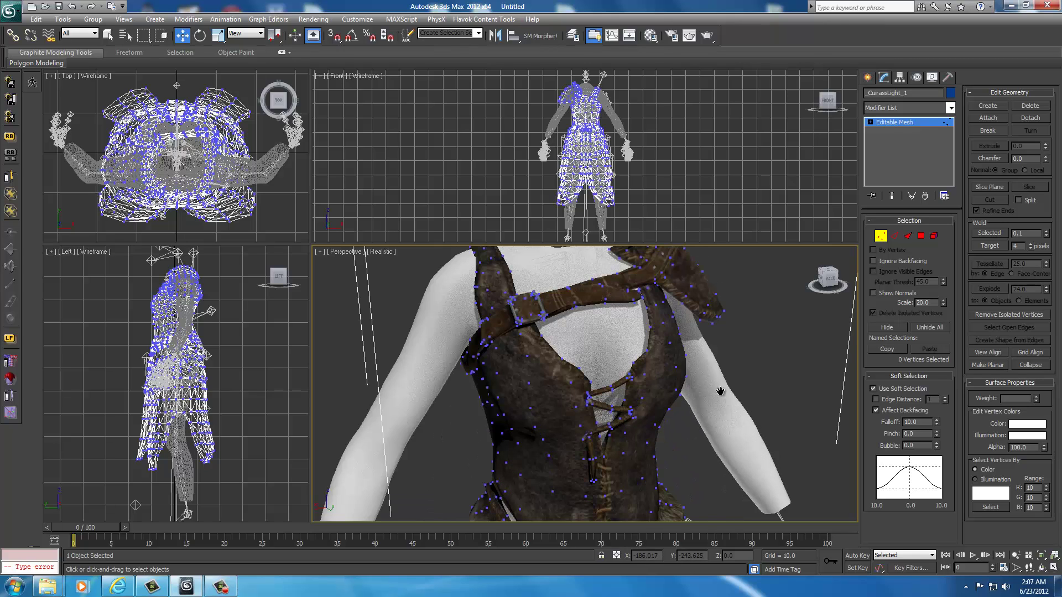
pyautogui.moveTo(737, 374)
pyautogui.mouseDown(button='middle')
pyautogui.moveTo(735, 407)
pyautogui.moveTo(735, 380)
pyautogui.mouseUp(button='middle')
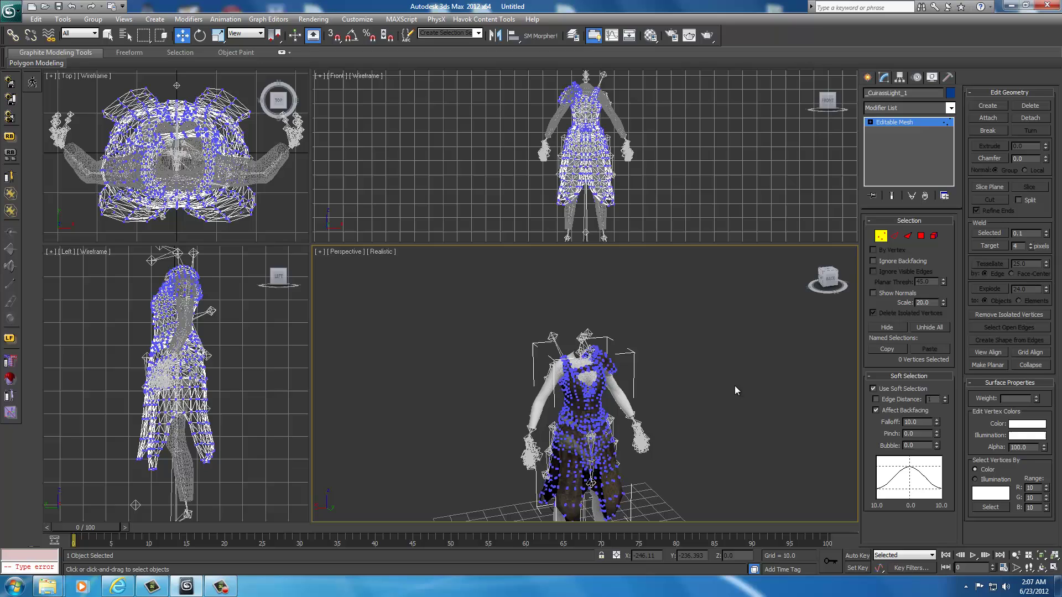
pyautogui.keyDown('alt'); pyautogui.moveTo(725, 435); pyautogui.dragTo(715, 393, button='middle'); pyautogui.keyUp('alt')
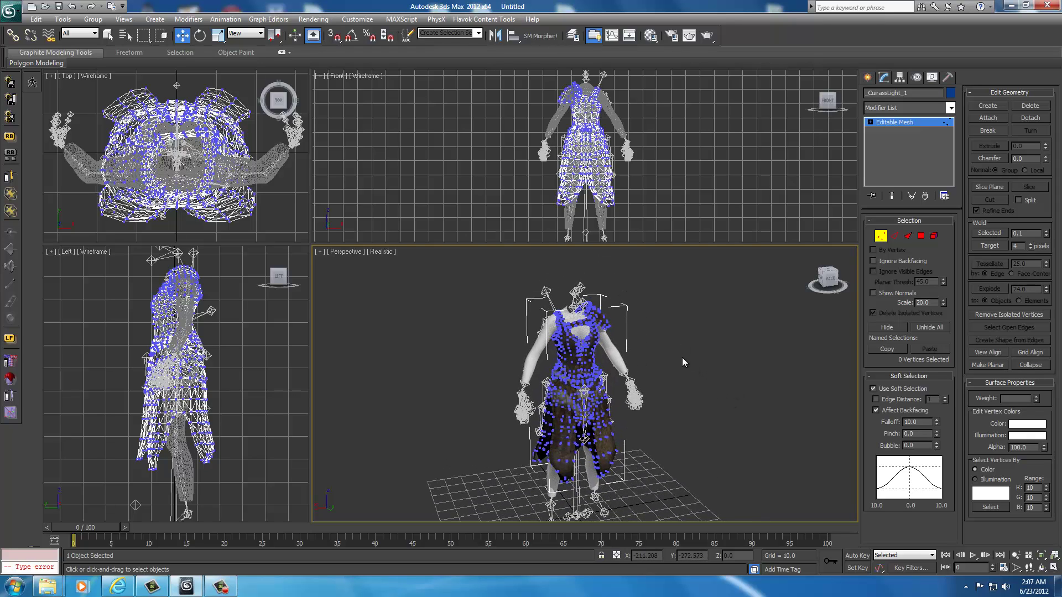
pyautogui.scroll(6, 682, 357)
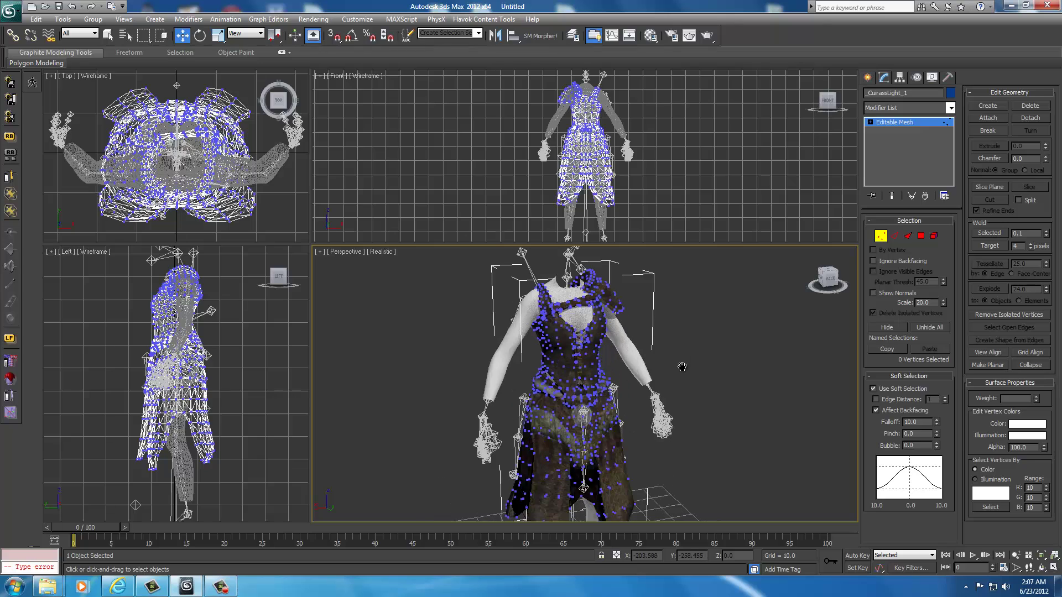
pyautogui.keyDown('alt'); pyautogui.moveTo(698, 343); pyautogui.dragTo(725, 364, button='middle'); pyautogui.keyUp('alt')
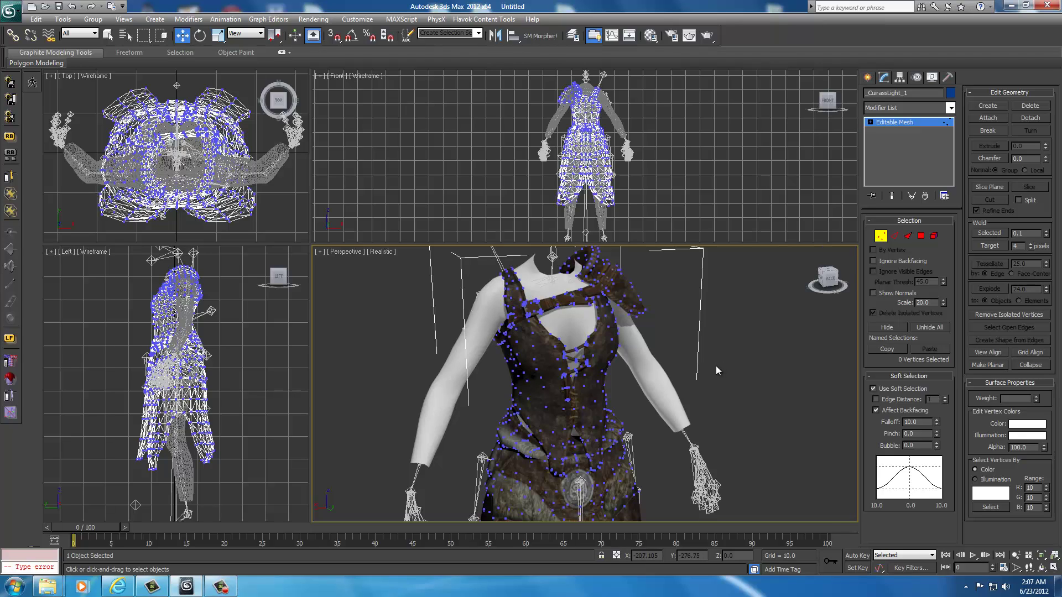
# Step: Leave vertex level and Unfreeze All to restore the body mesh
pyautogui.click(880, 236)
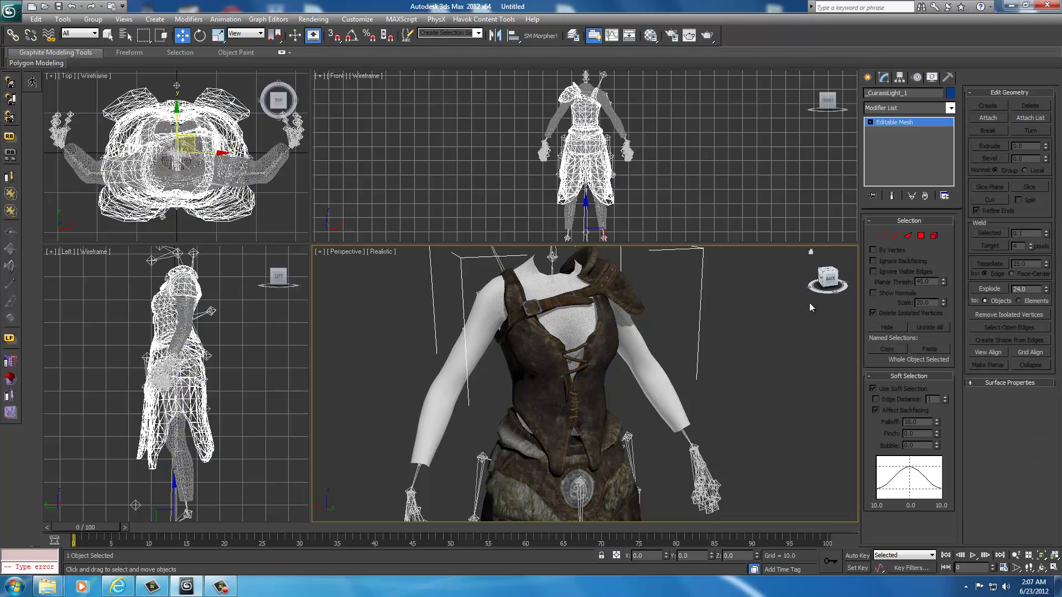
pyautogui.rightClick(733, 352)
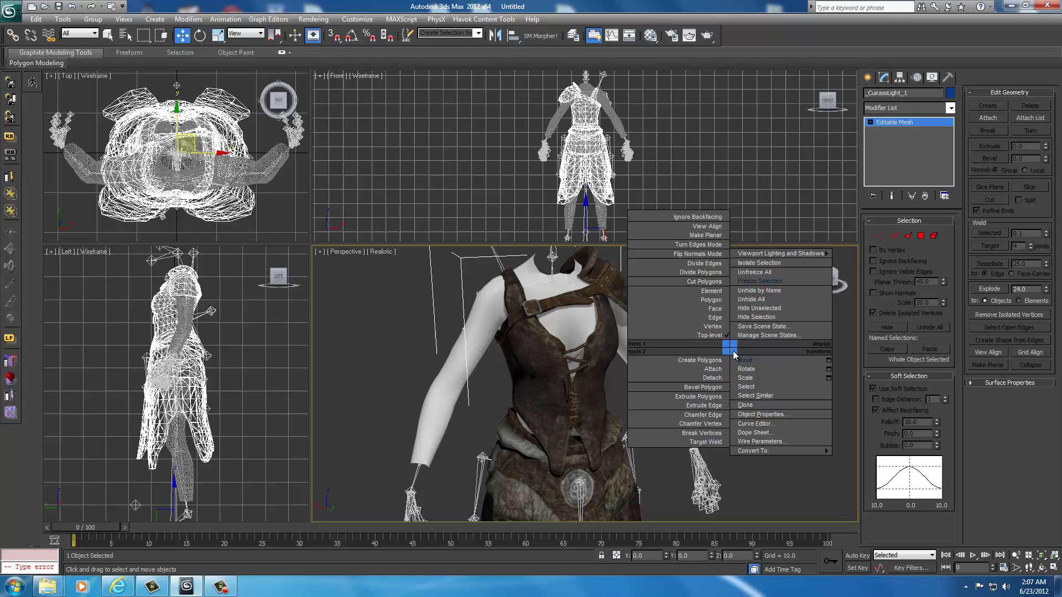
pyautogui.click(754, 273)
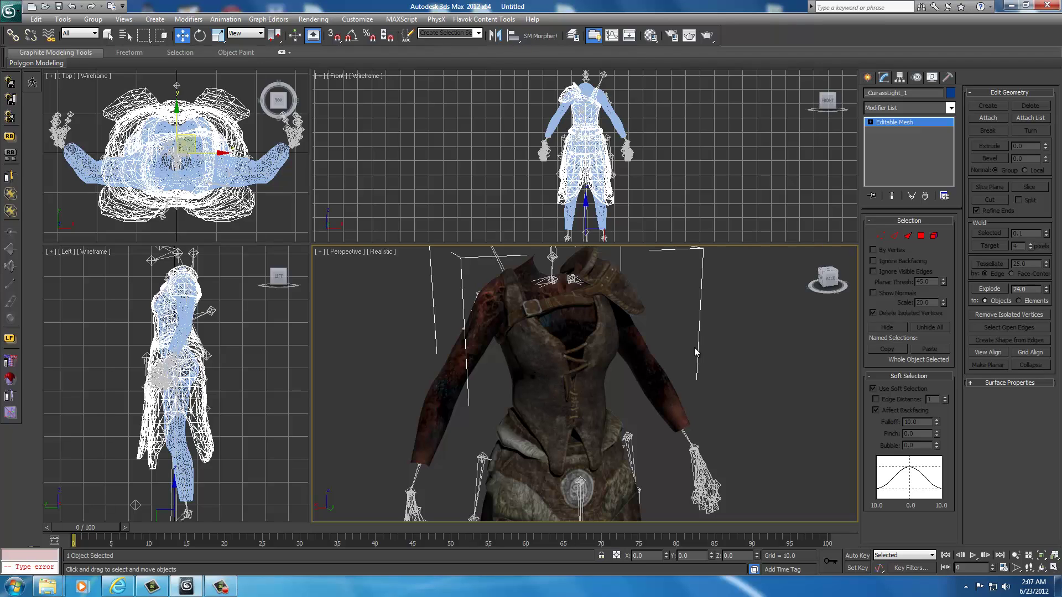
# Step: Add a Smooth modifier to _CuirassLight_1 and turn on smoothing group 2
pyautogui.click(951, 109)
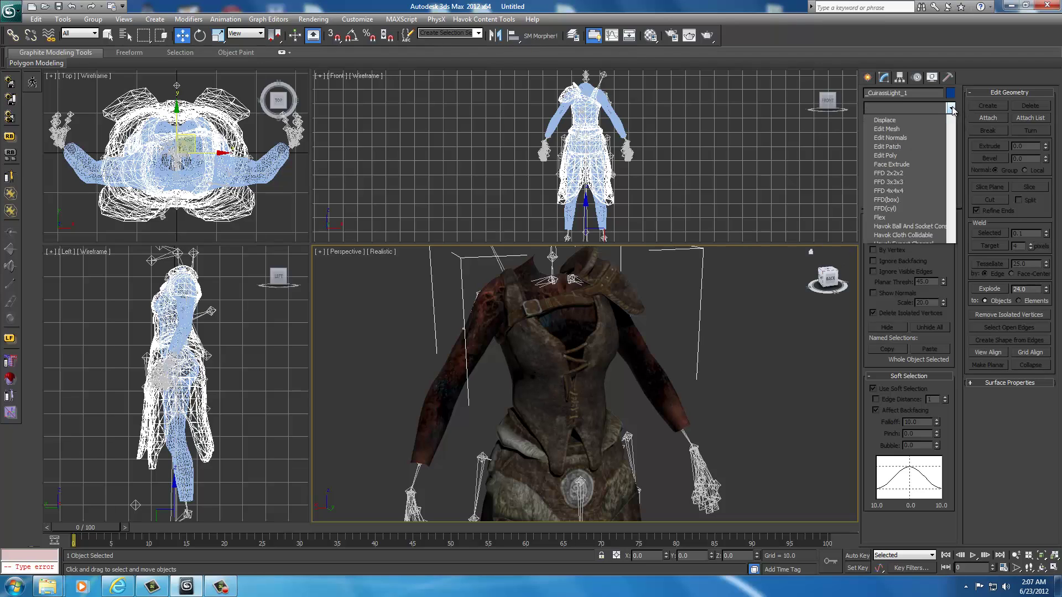
pyautogui.moveTo(952, 151); pyautogui.dragTo(948, 381)
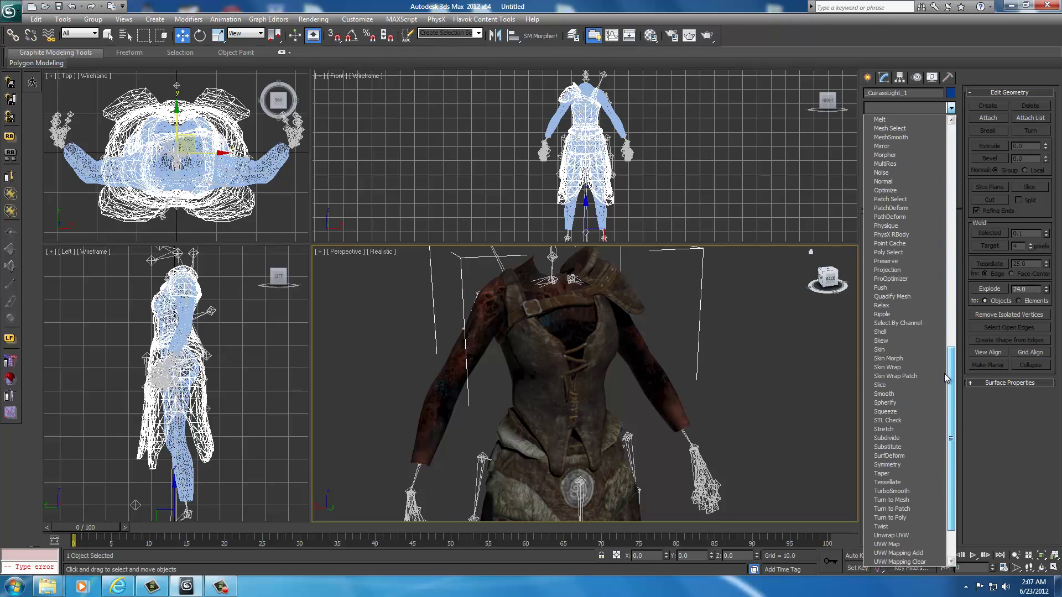
pyautogui.click(898, 394)
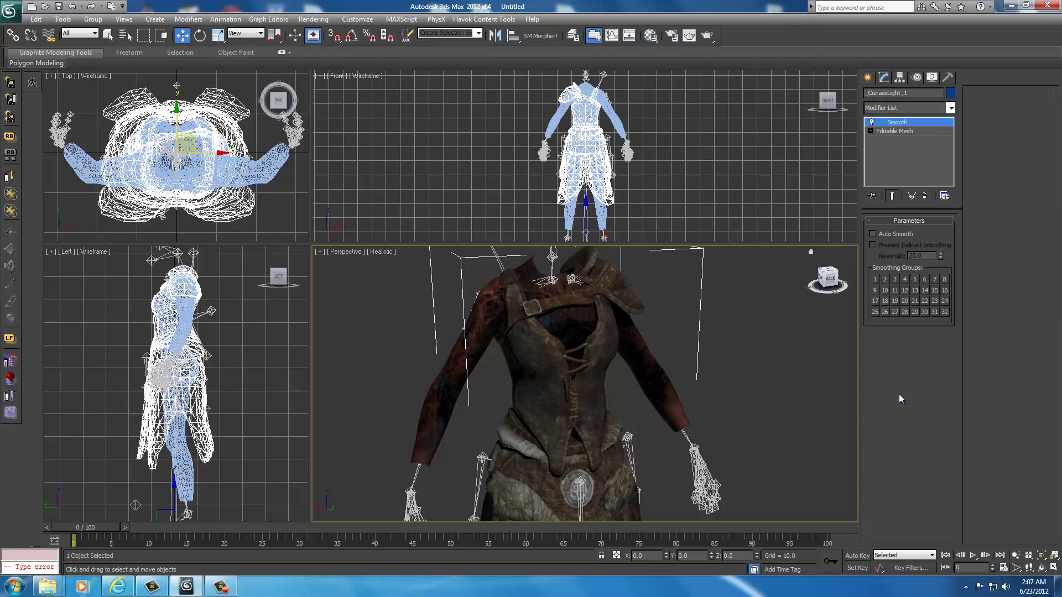
pyautogui.click(885, 280)
# Step: Add a Skin Wrap modifier above Smooth on the armor
pyautogui.click(953, 107)
pyautogui.moveTo(953, 147); pyautogui.dragTo(938, 361)
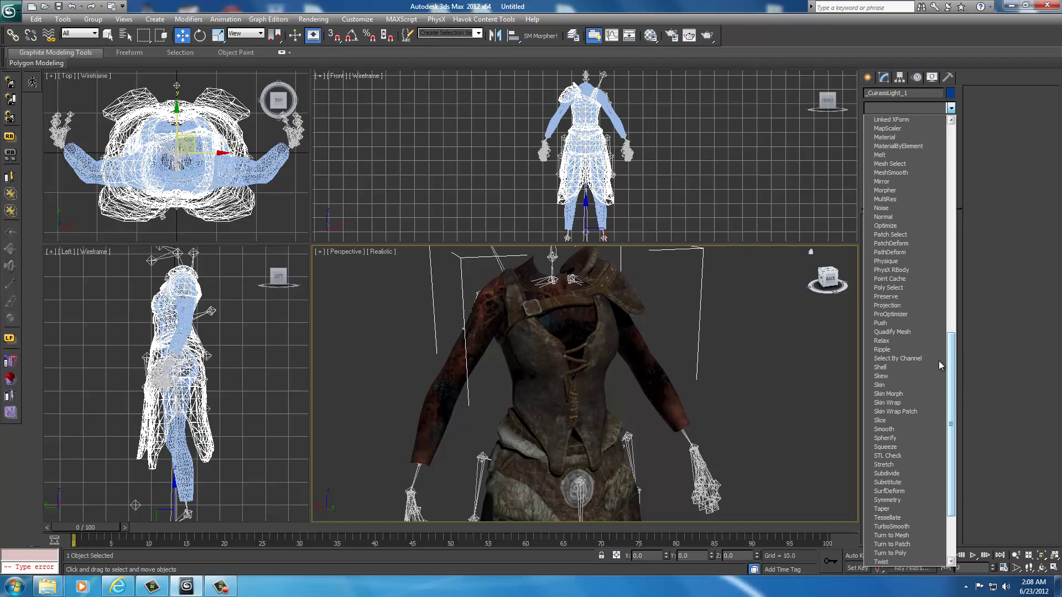
pyautogui.click(897, 403)
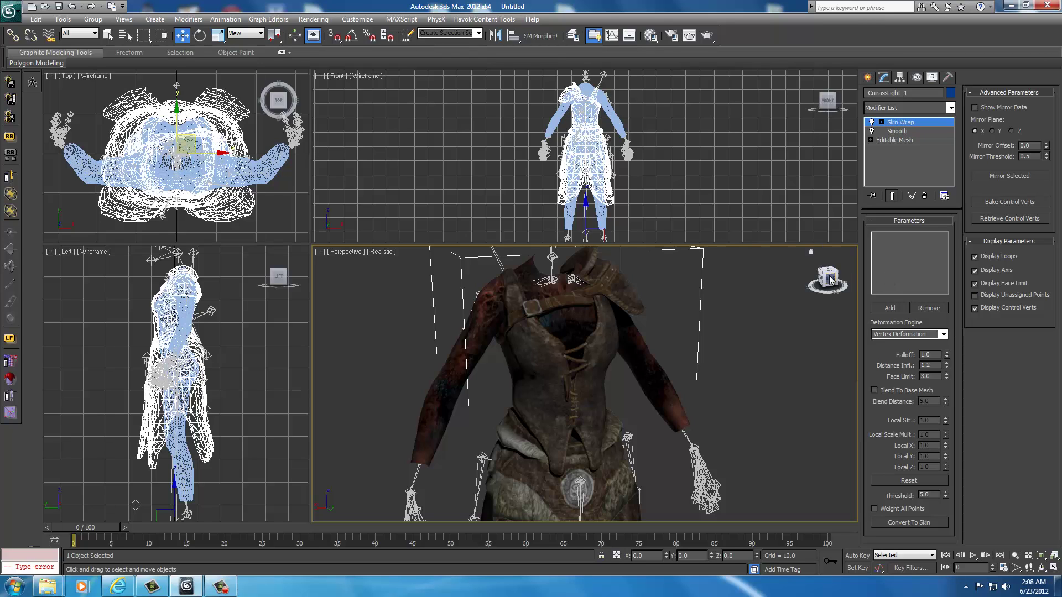
pyautogui.moveTo(830, 277); pyautogui.dragTo(803, 274)
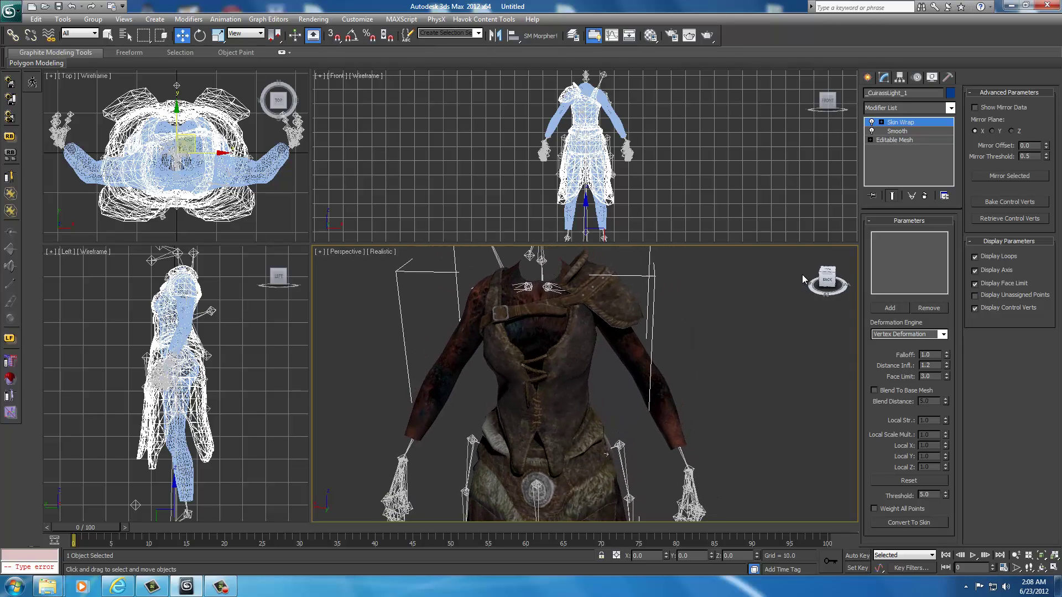
pyautogui.moveTo(794, 354); pyautogui.dragTo(796, 333, button='middle')
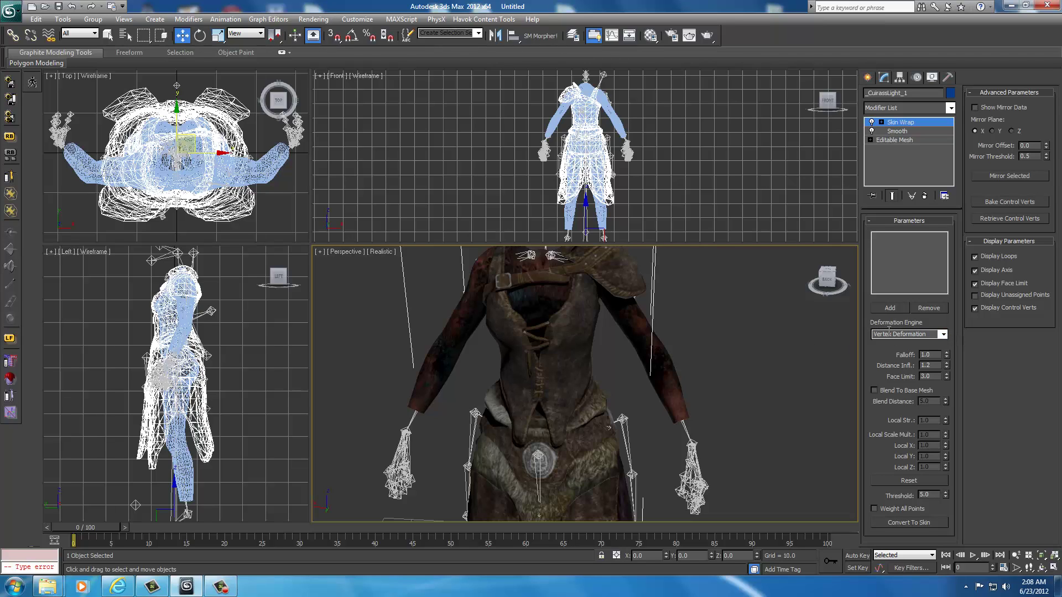
# Step: Set the Skin Wrap deformation engine to Face Deformation and enable Weight All Points
pyautogui.click(944, 335)
pyautogui.click(915, 345)
pyautogui.click(874, 510)
# Step: Wrap the armor to the SLIM PUSHUPNW3 body mesh and convert the wrap into a Skin modifier
pyautogui.click(889, 308)
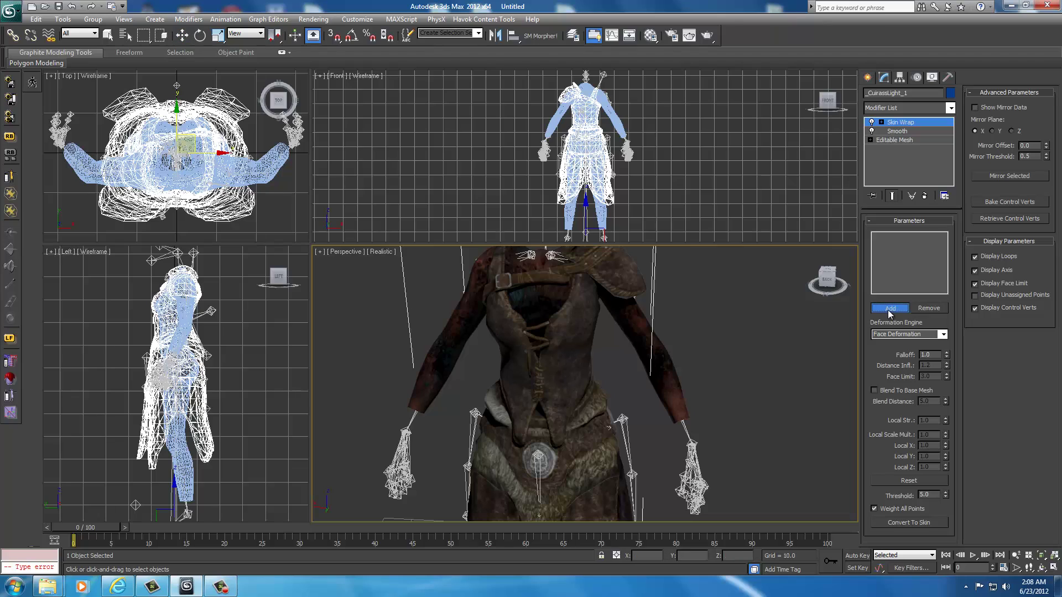
pyautogui.click(668, 374)
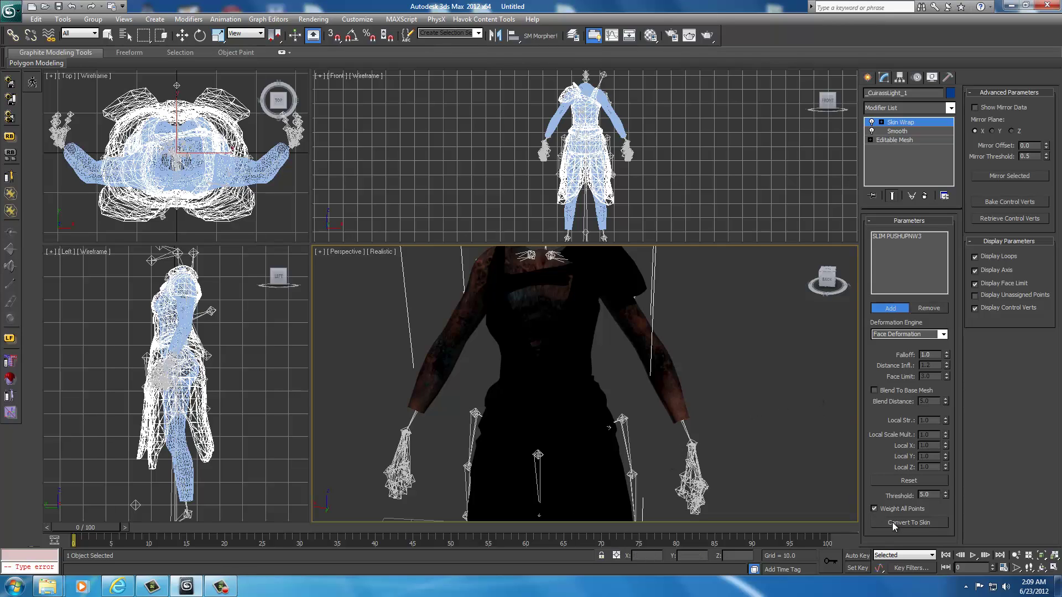
pyautogui.click(912, 522)
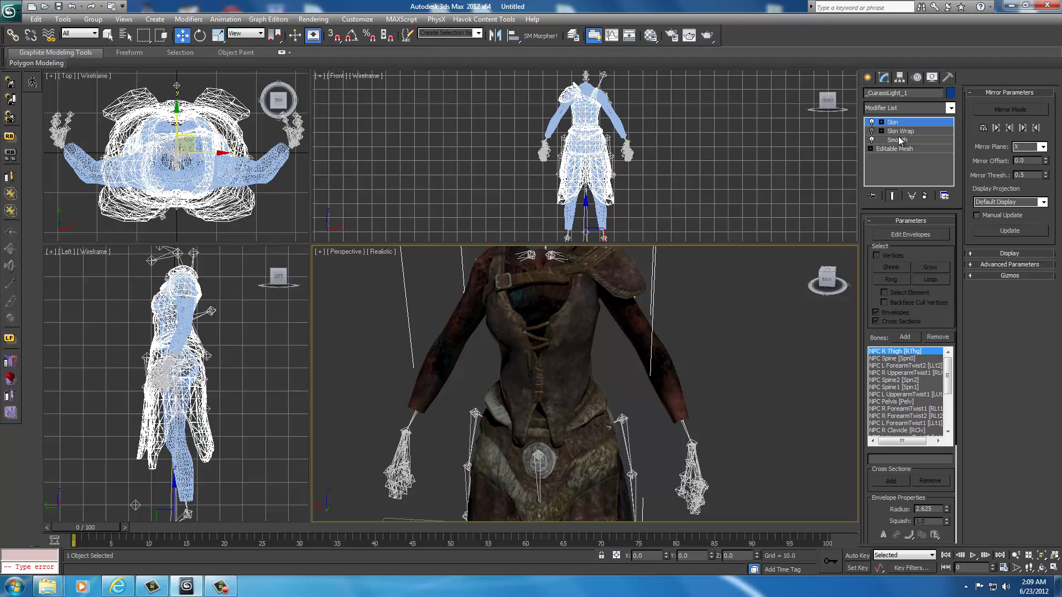
# Step: Delete the Skin Wrap modifier so Skin sits directly above Smooth
pyautogui.click(898, 131)
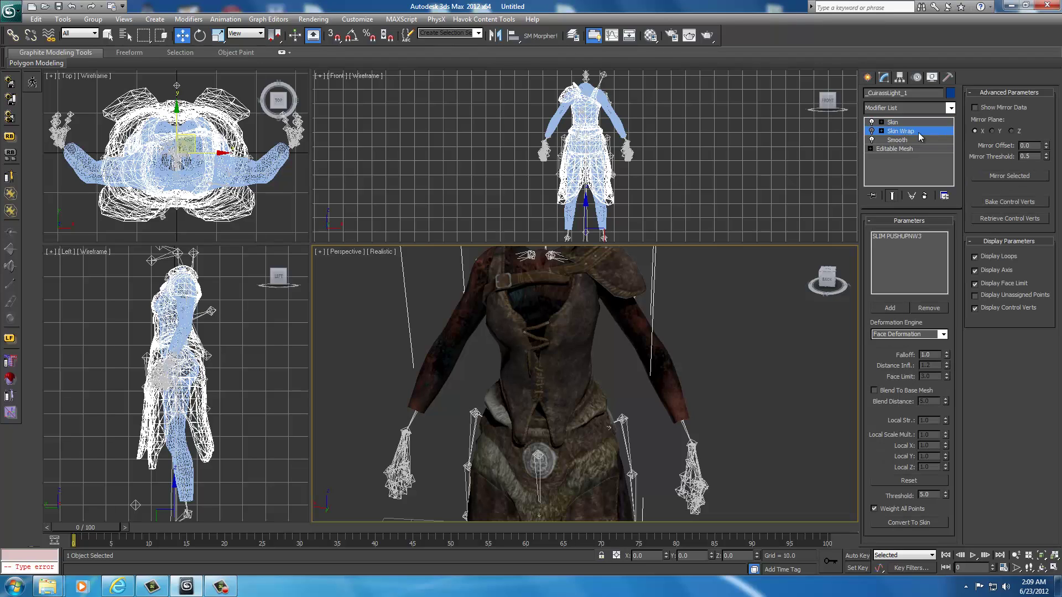
pyautogui.rightClick(910, 137)
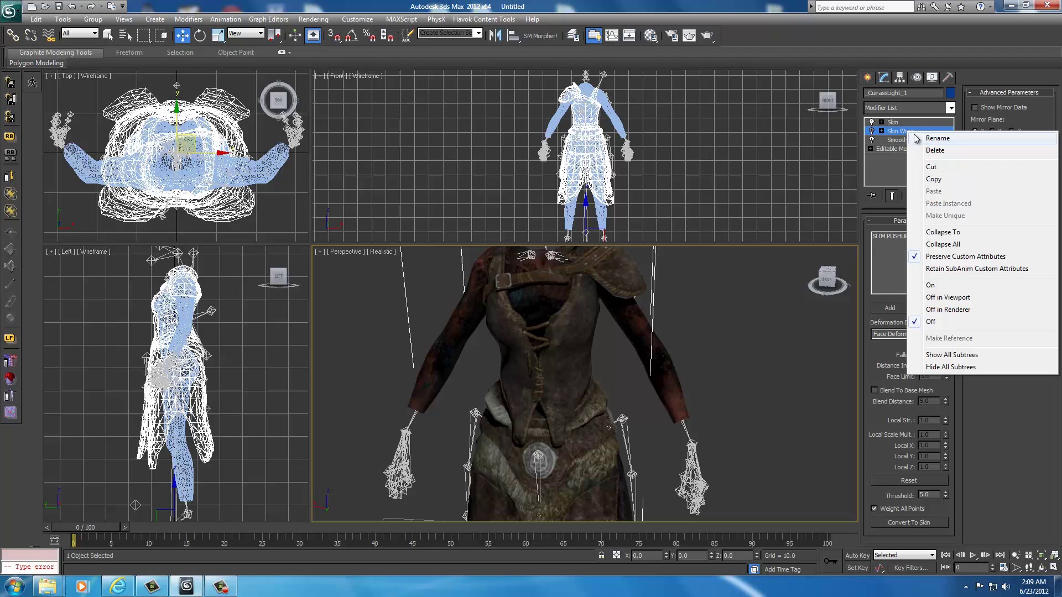
pyautogui.click(931, 151)
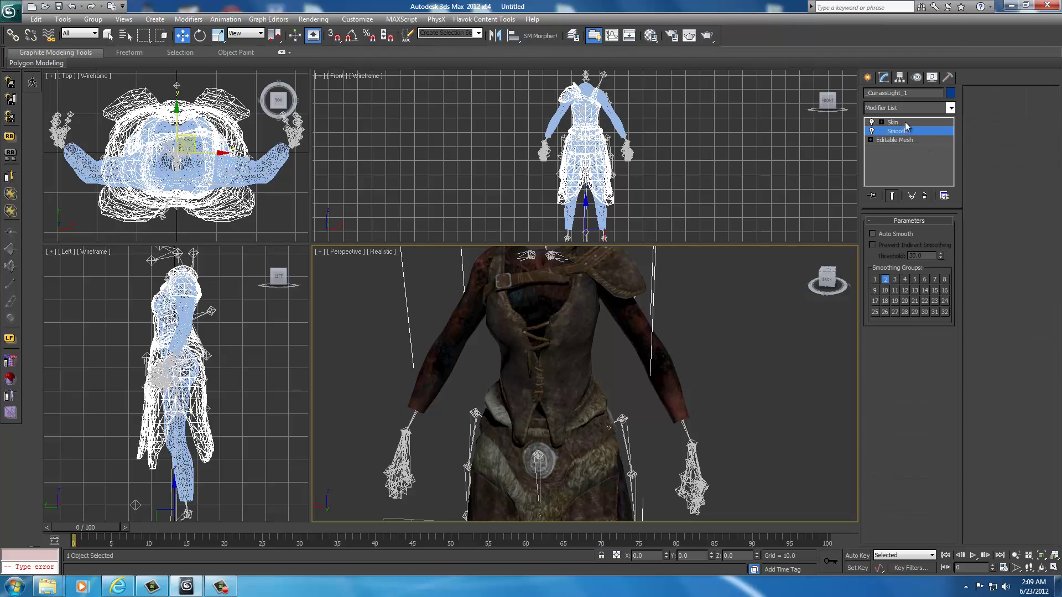
pyautogui.click(905, 122)
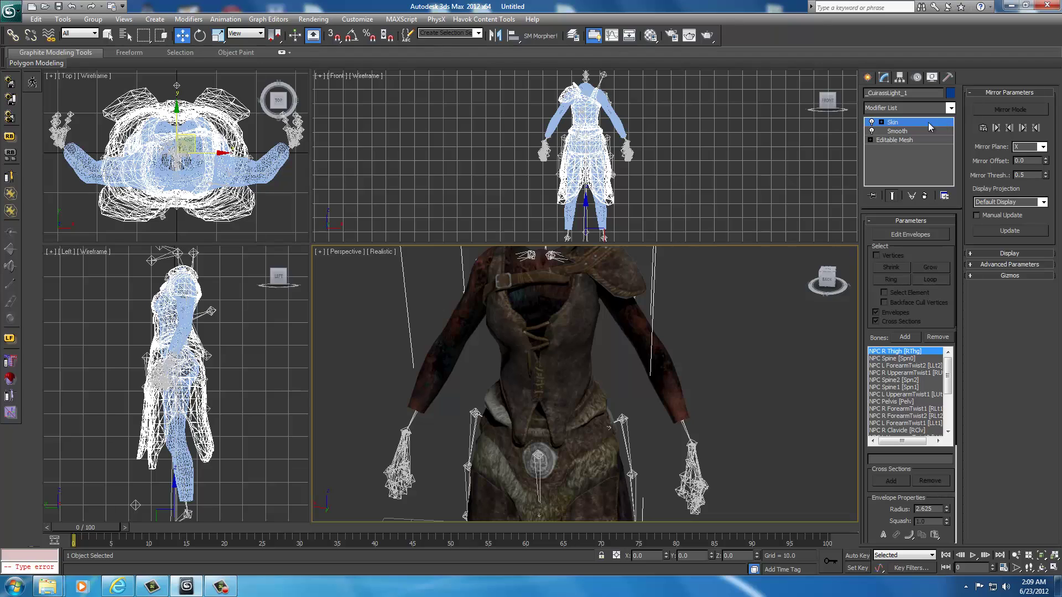
pyautogui.click(951, 108)
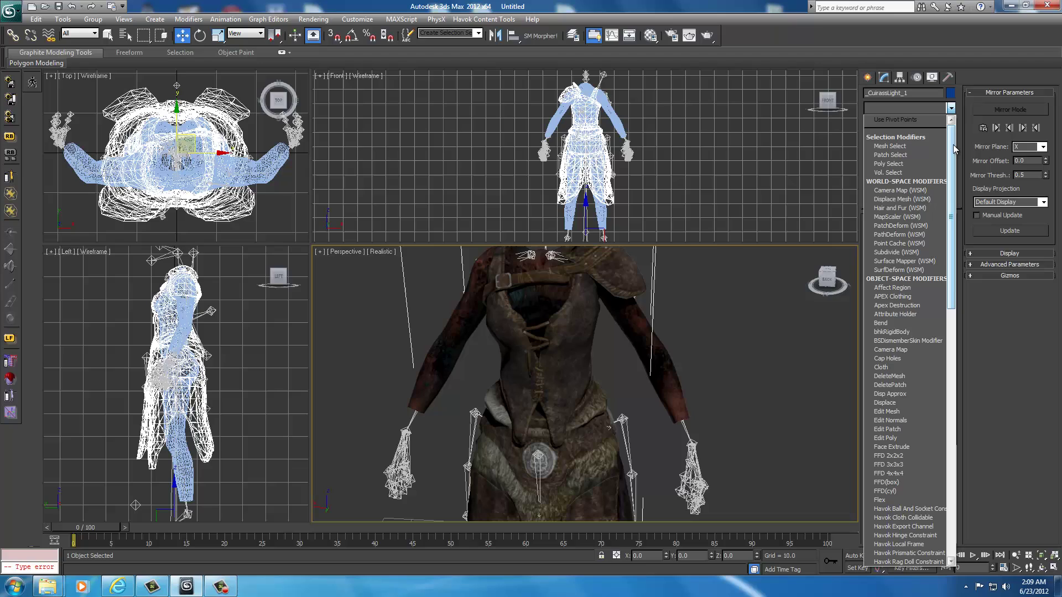
pyautogui.moveTo(954, 144); pyautogui.dragTo(954, 181)
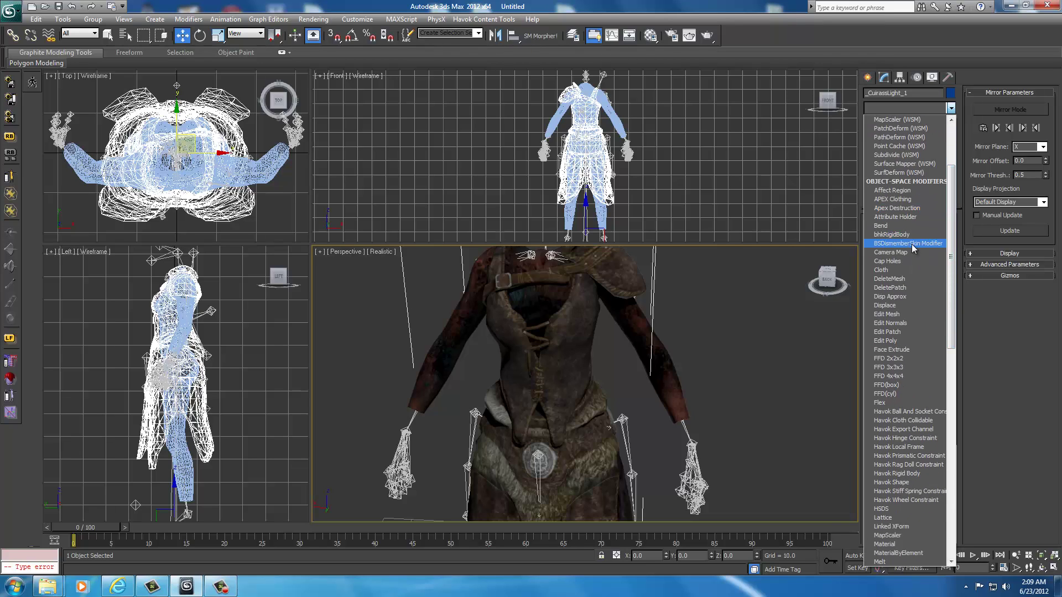
# Step: Add a BSDismemberSkin Modifier to the top of the armor's stack
pyautogui.click(911, 244)
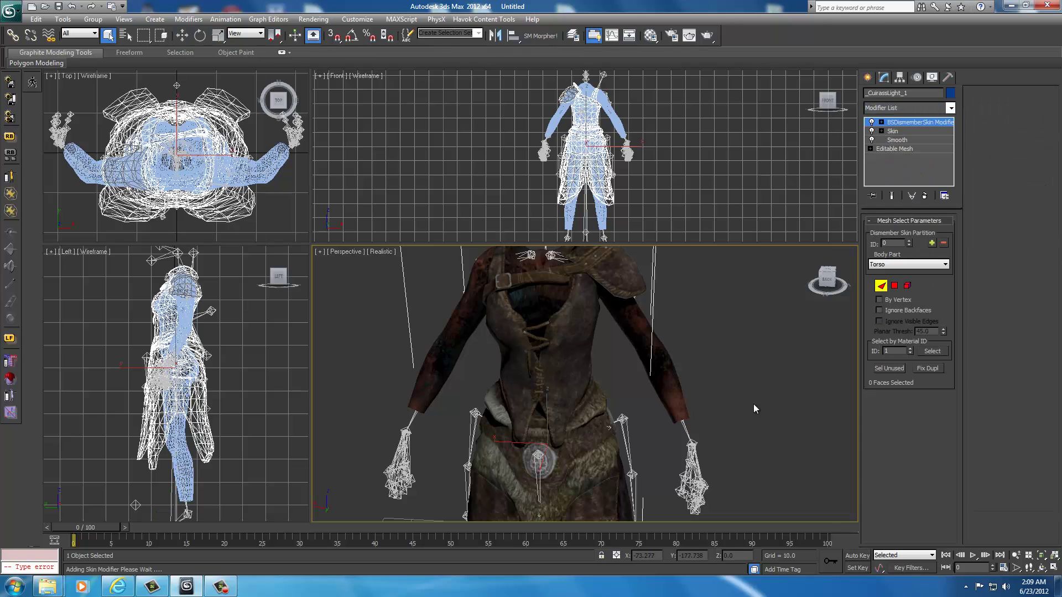
pyautogui.scroll(-10, 733, 349)
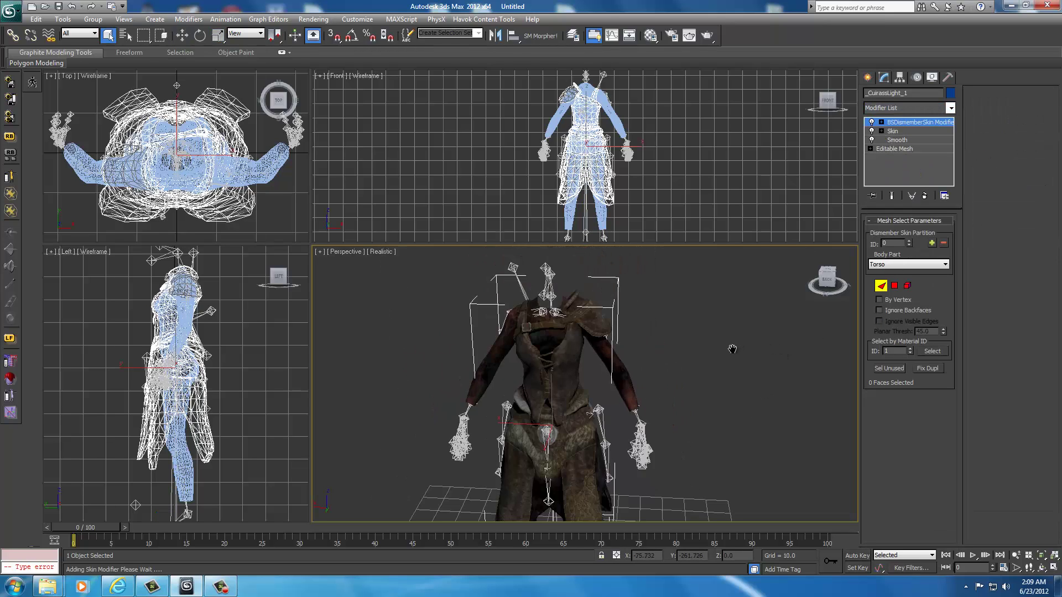
pyautogui.scroll(2, 733, 350)
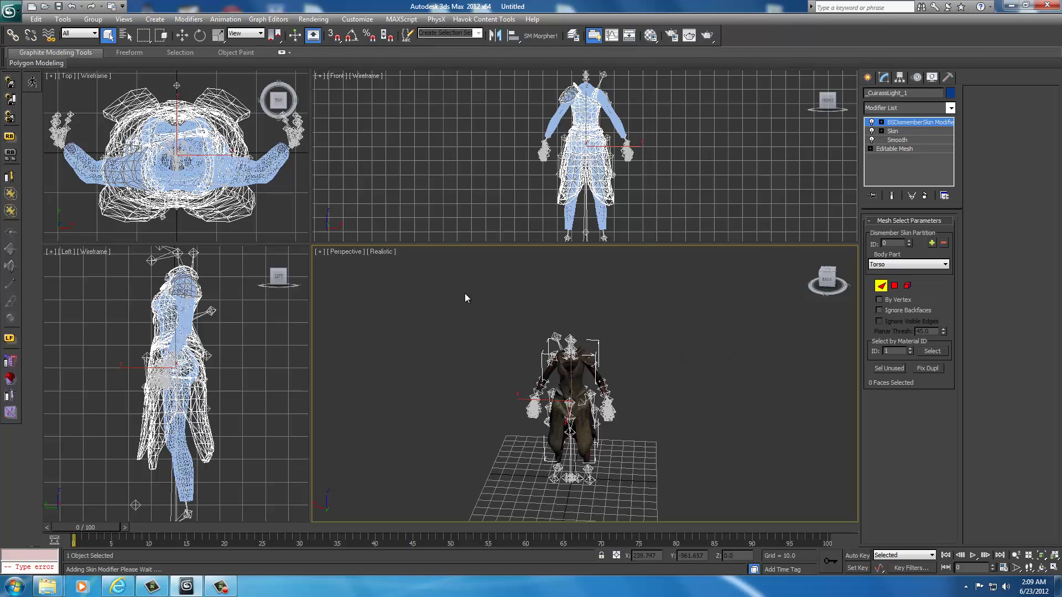
# Step: Assign all 3098 armor faces to the Skyrim Torso 1 body part and verify
pyautogui.moveTo(465, 293); pyautogui.dragTo(662, 492)
pyautogui.moveTo(662, 491); pyautogui.dragTo(686, 507)
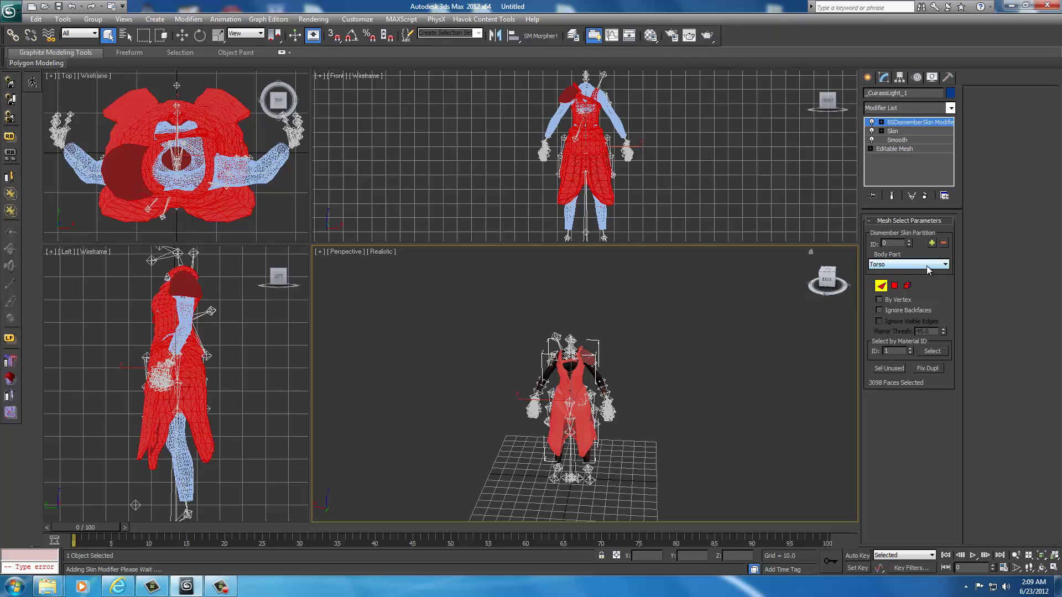
pyautogui.click(945, 265)
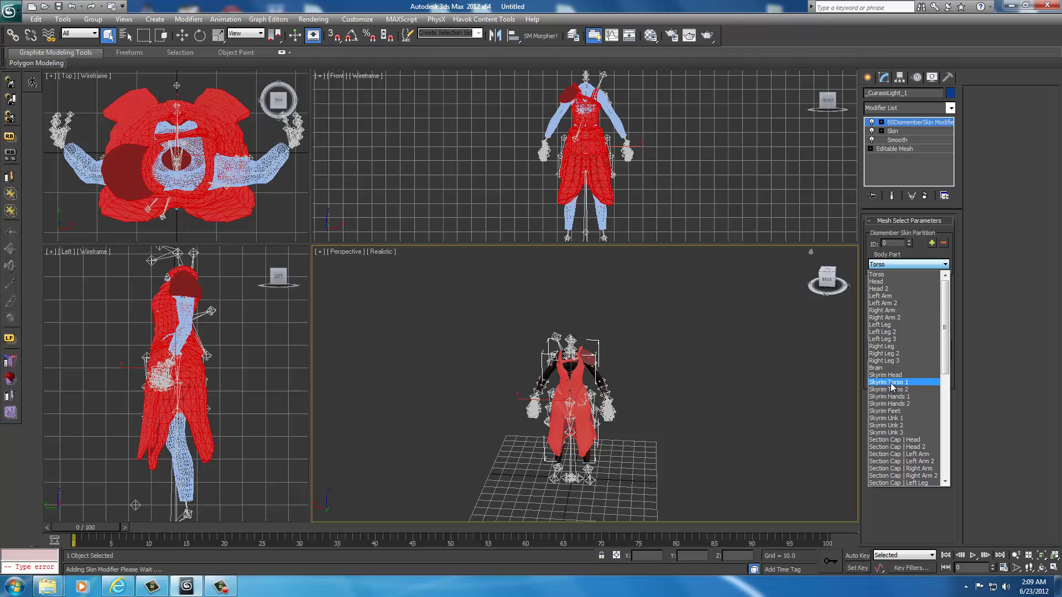
pyautogui.click(909, 383)
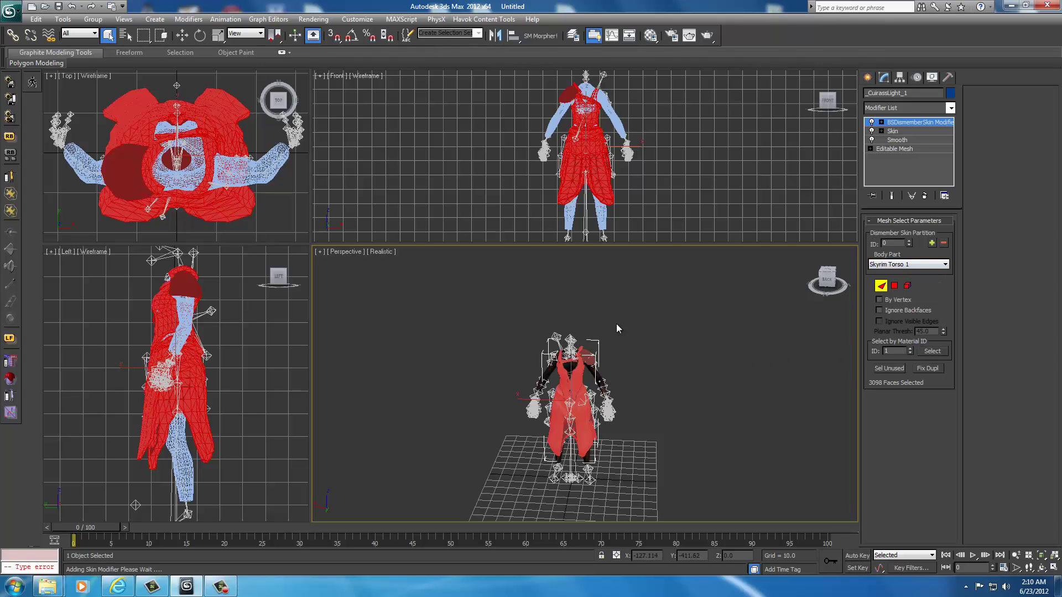
pyautogui.click(693, 380)
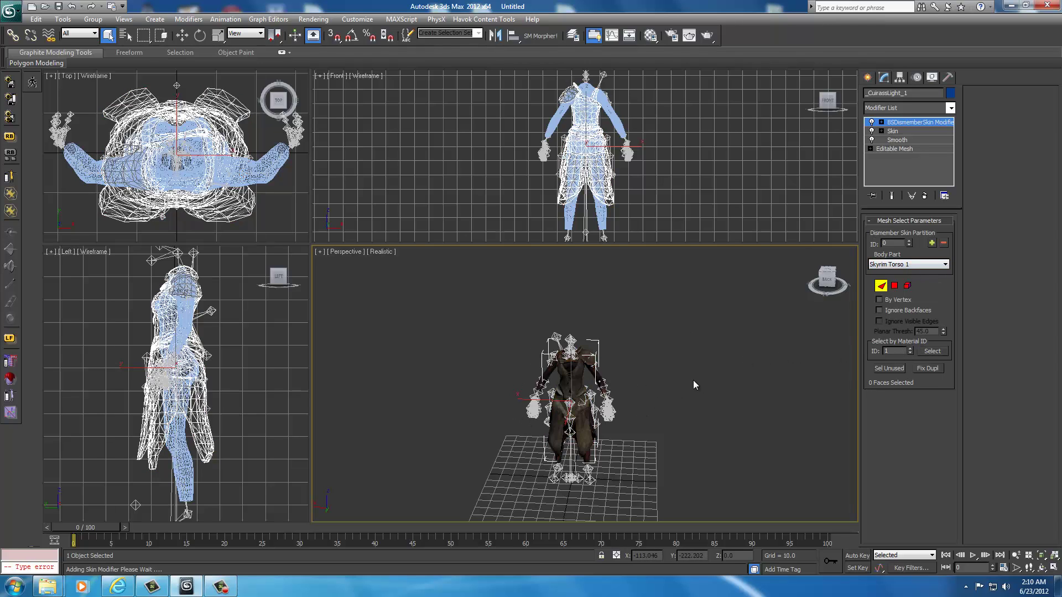
pyautogui.moveTo(478, 312); pyautogui.dragTo(625, 479)
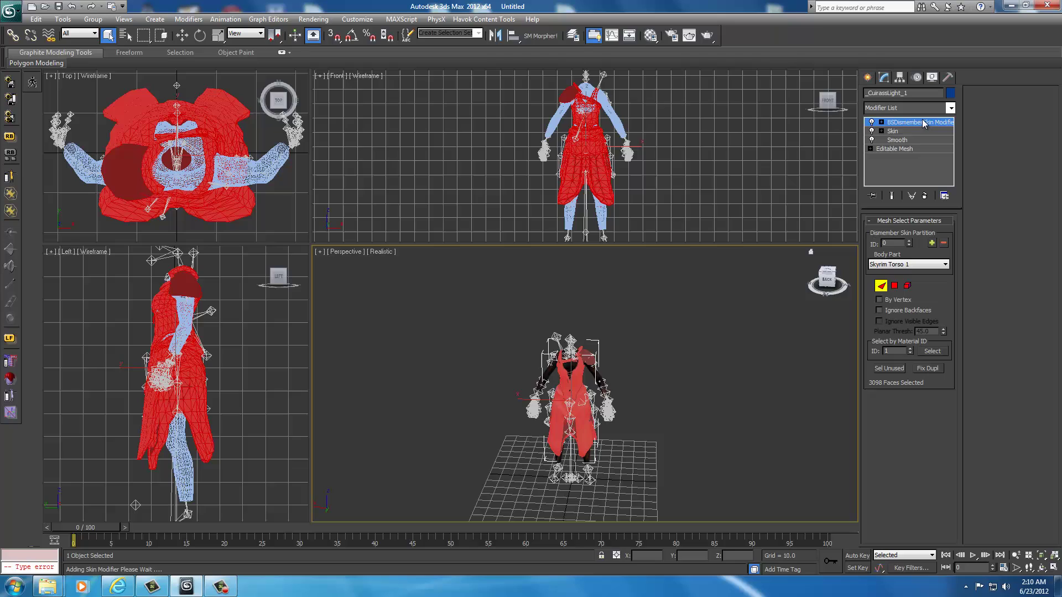
# Step: Frame the whole armored character and its skeleton in the Perspective view
pyautogui.click(870, 79)
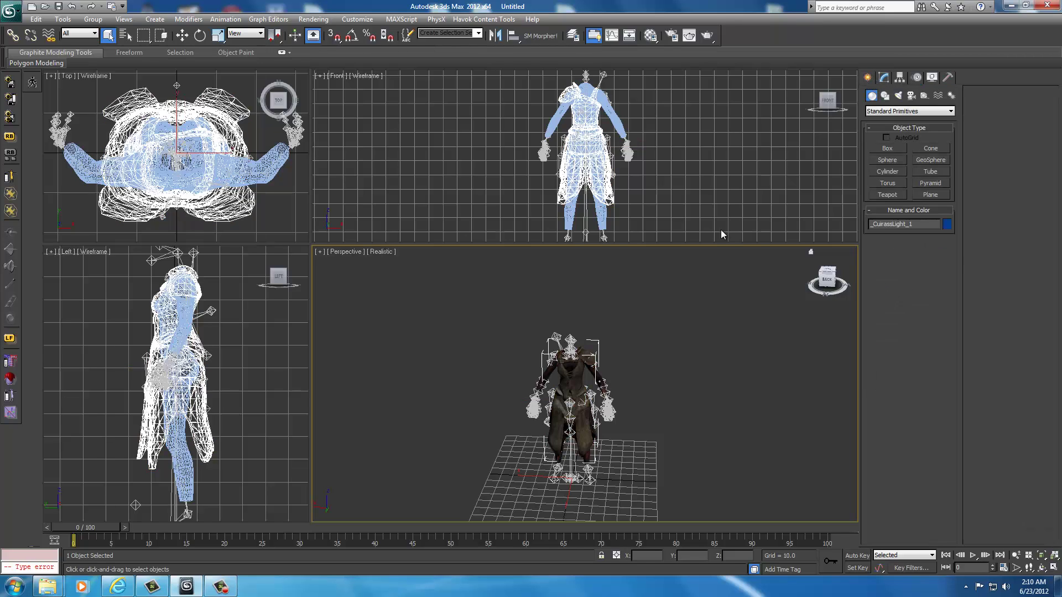
pyautogui.scroll(6, 699, 376)
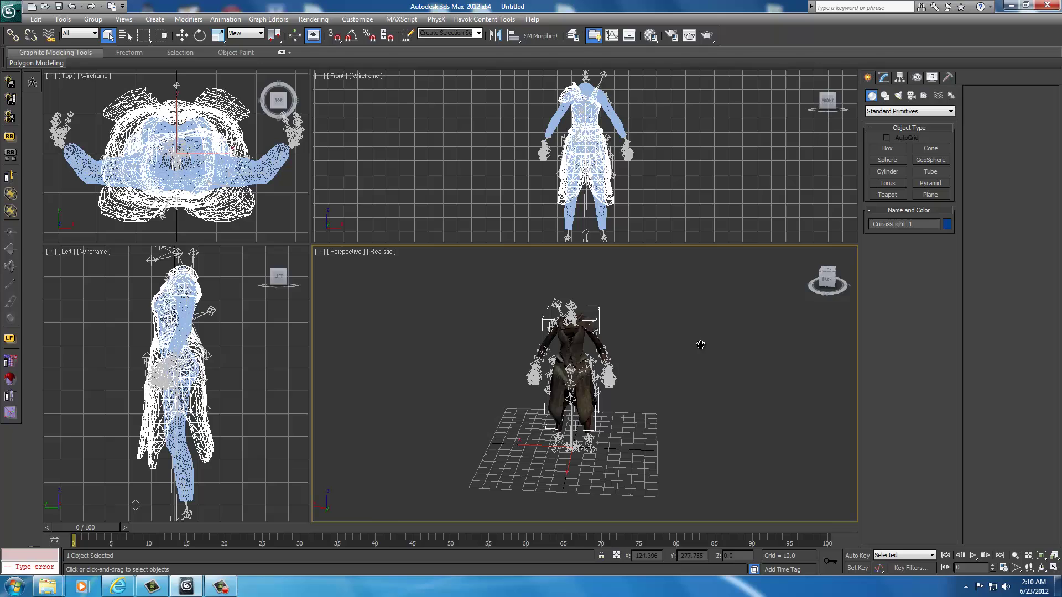
pyautogui.moveTo(725, 320); pyautogui.dragTo(725, 378, button='middle')
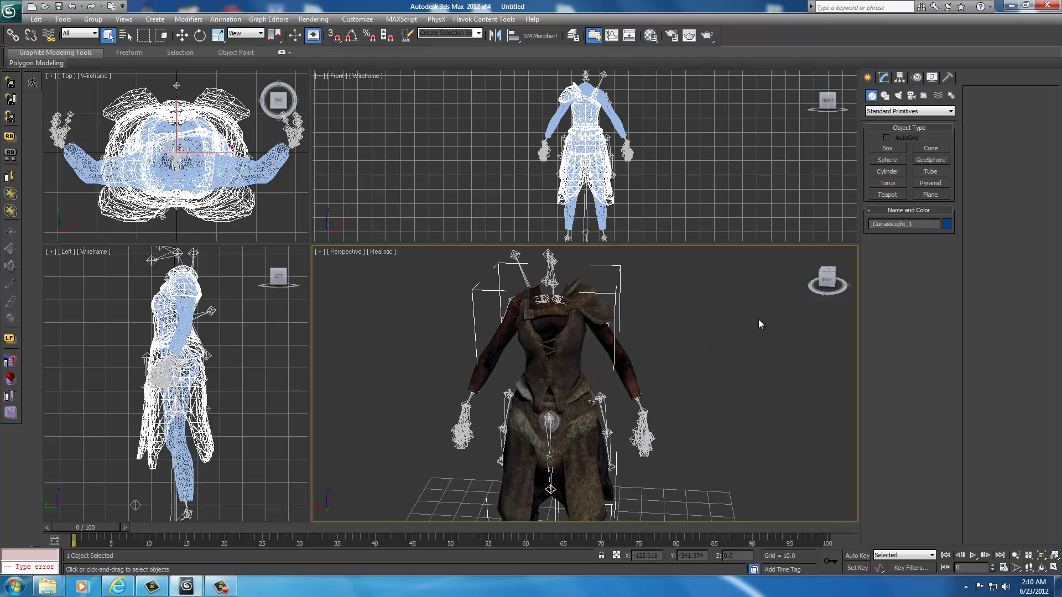
pyautogui.scroll(-5, 684, 310)
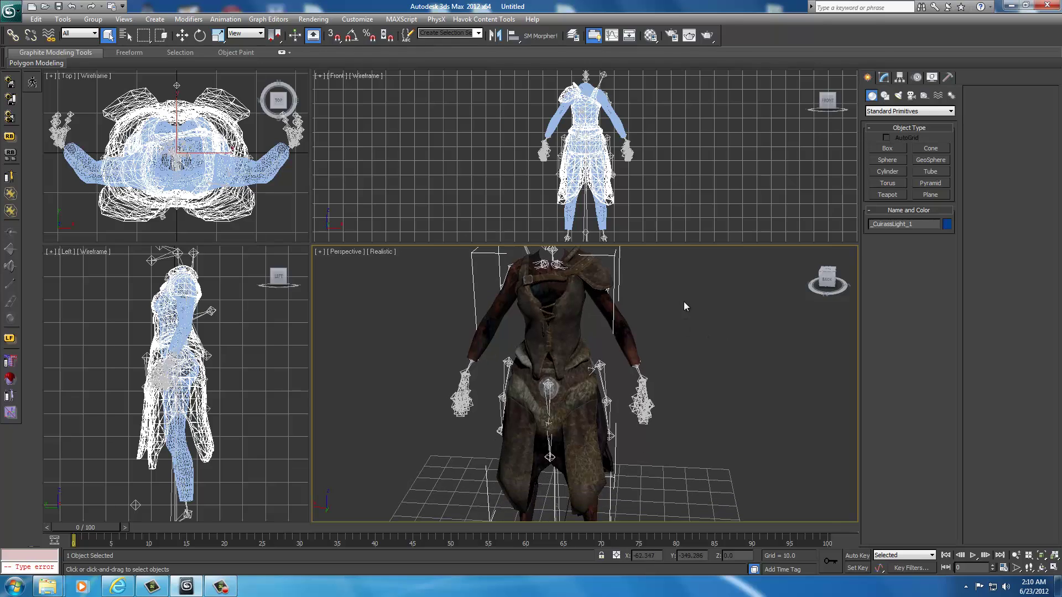
pyautogui.scroll(2, 659, 326)
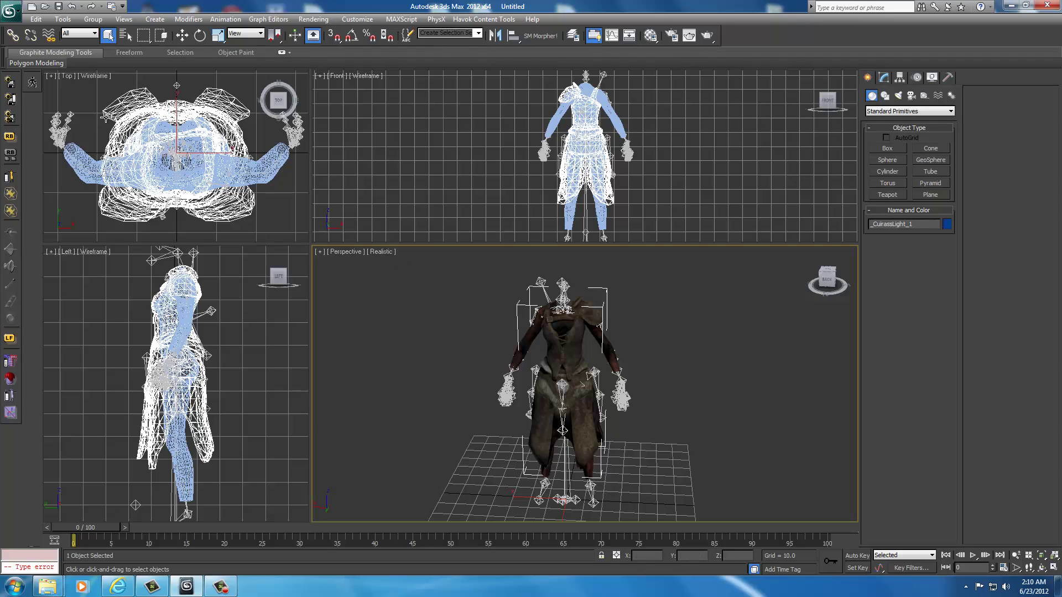
# Step: Start an export and point the save location to the UNP Custom Armors folder
pyautogui.click(12, 15)
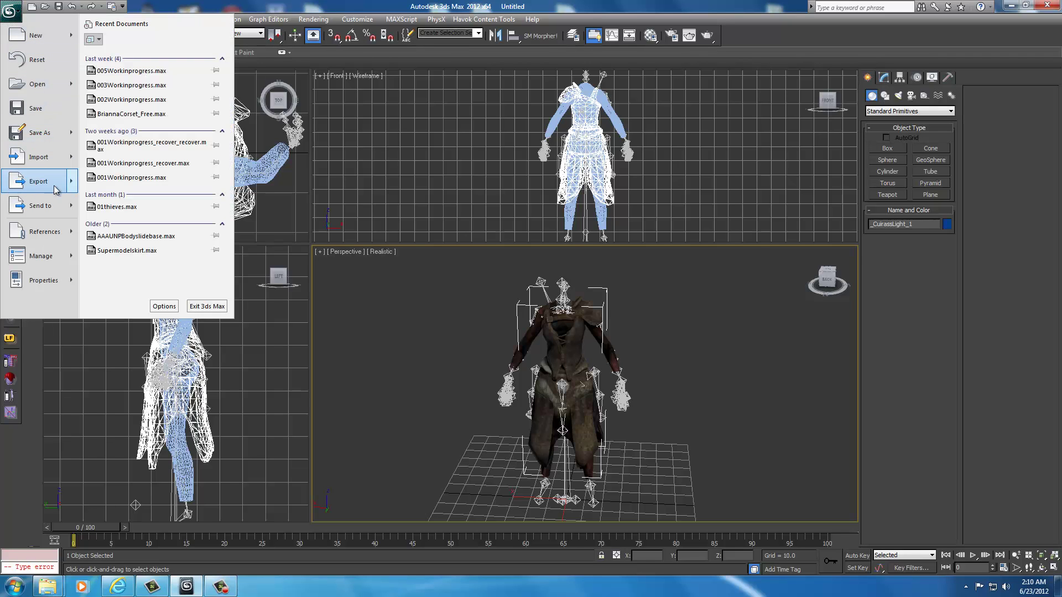
pyautogui.click(56, 187)
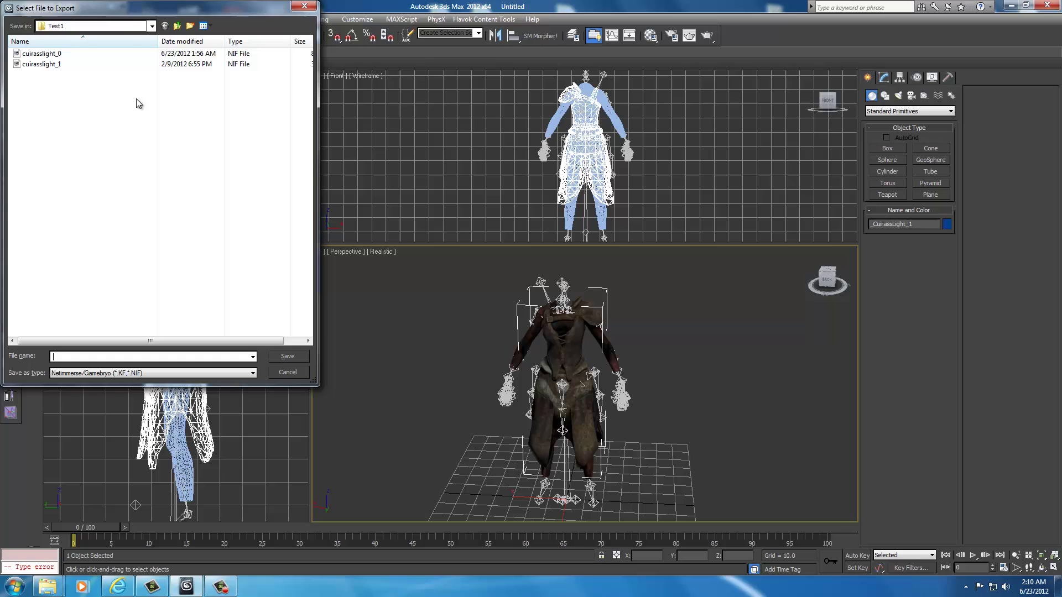
pyautogui.click(151, 26)
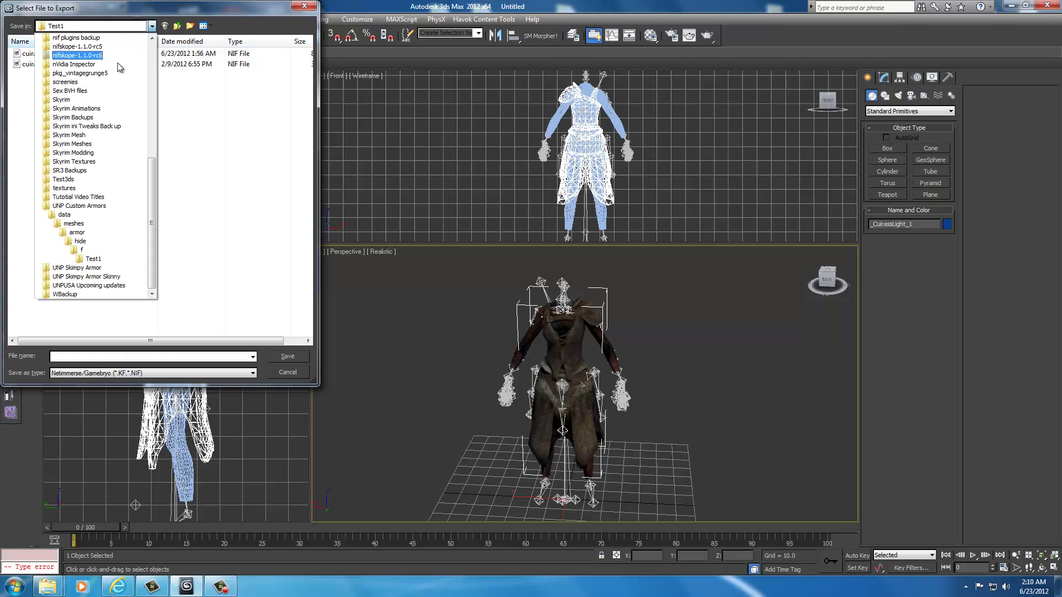
pyautogui.click(84, 208)
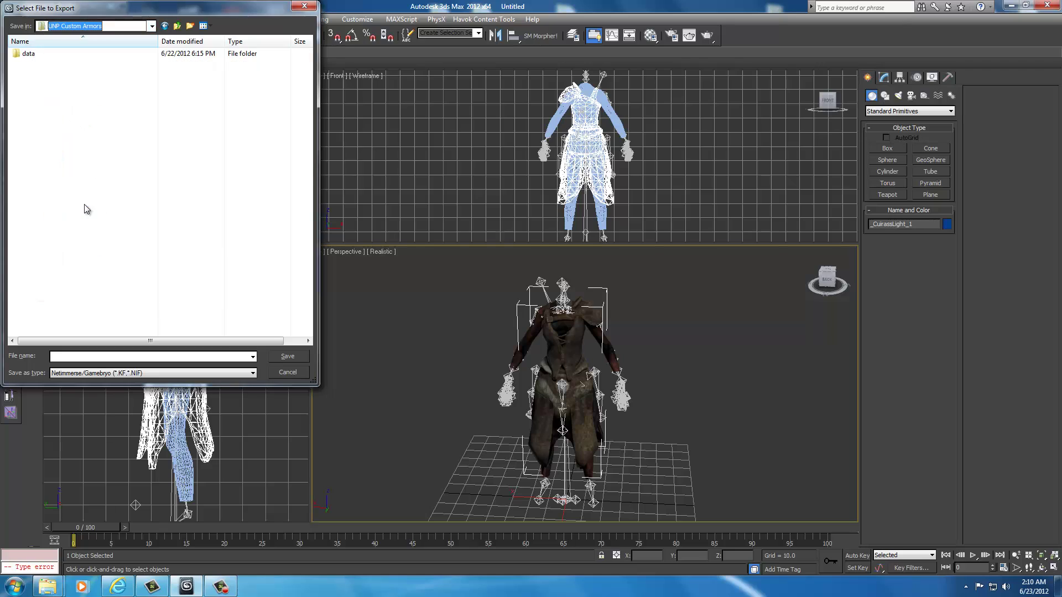
# Step: Save the export as cuirasslight_0 in data\meshes\armor\hide\f\Test1
pyautogui.doubleClick(32, 54)
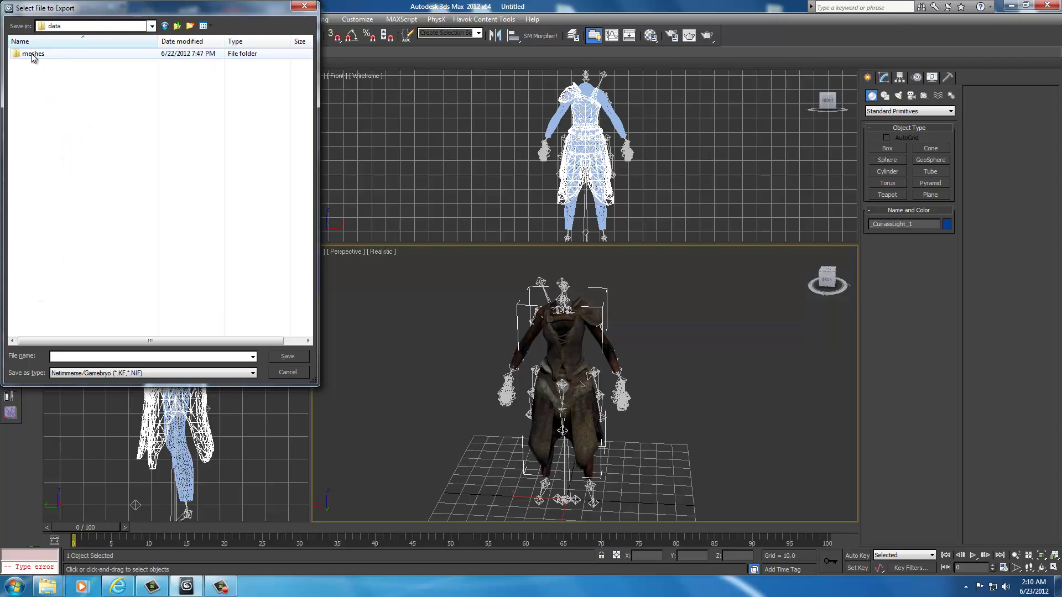
pyautogui.doubleClick(33, 55)
pyautogui.doubleClick(32, 54)
pyautogui.doubleClick(32, 54)
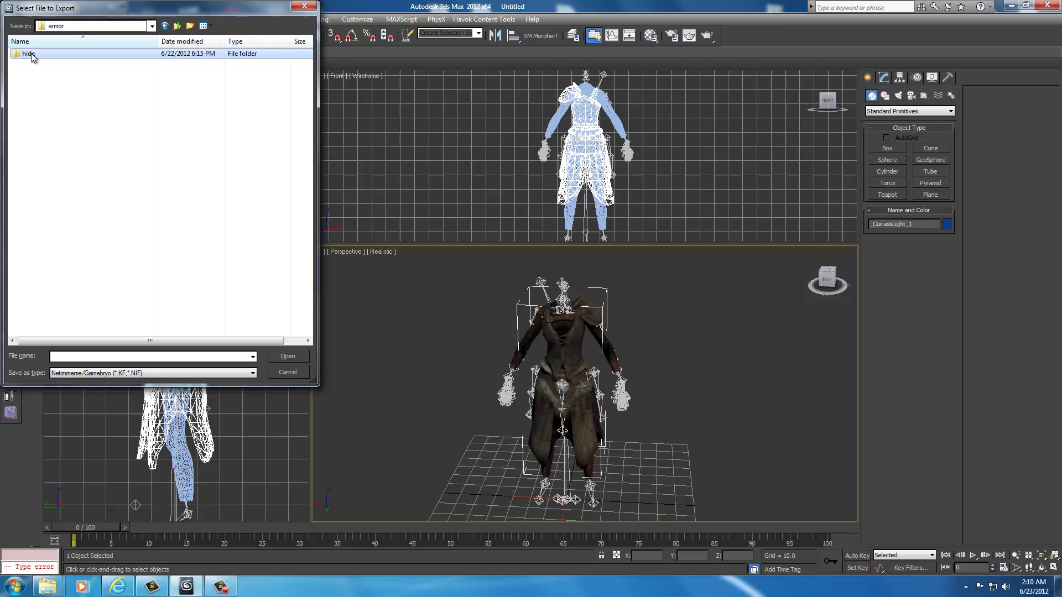
pyautogui.doubleClick(32, 56)
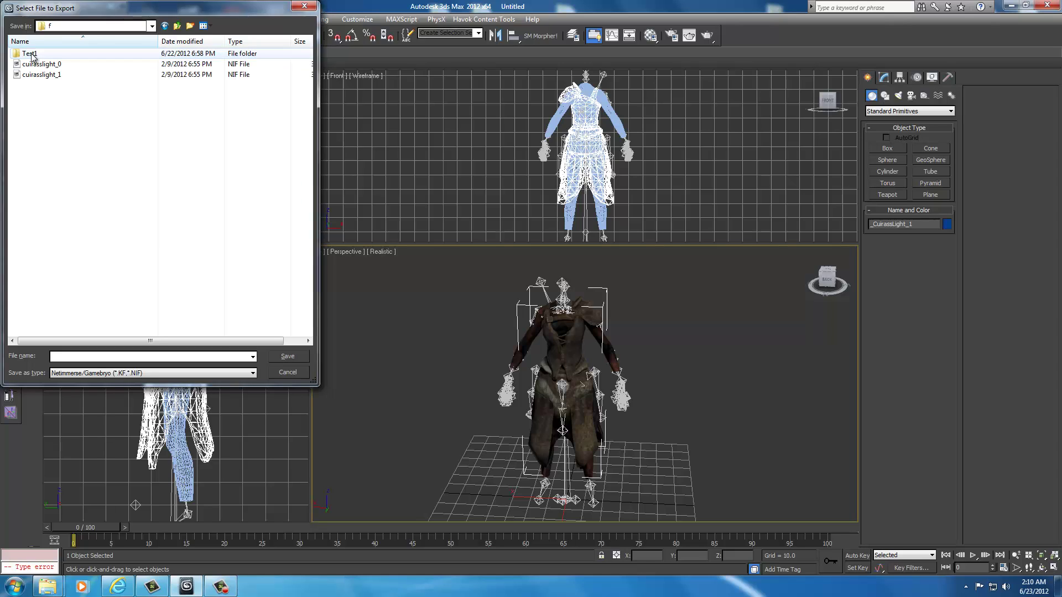
pyautogui.doubleClick(32, 55)
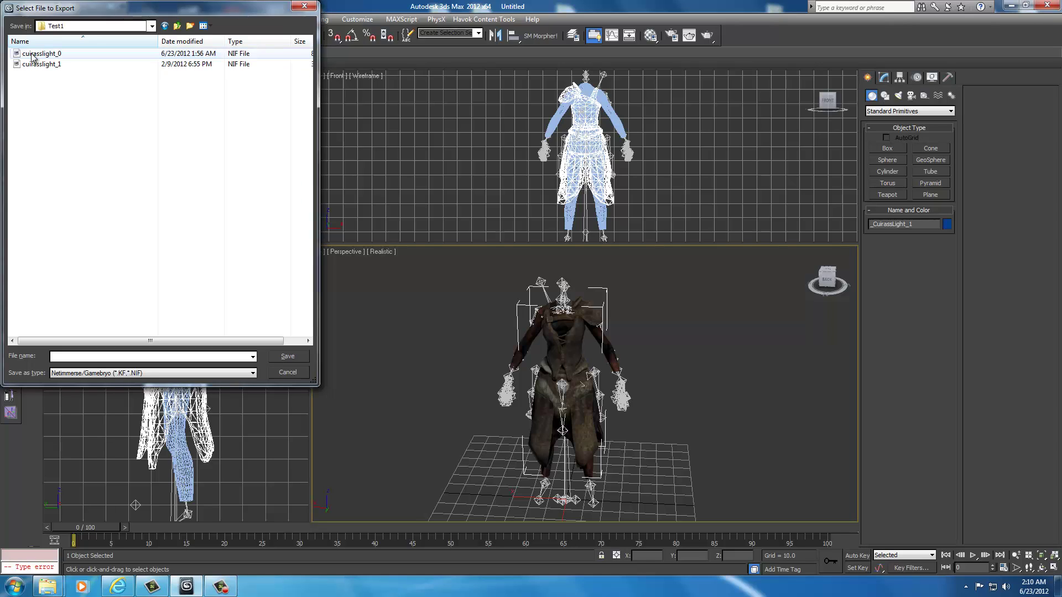
pyautogui.click(32, 55)
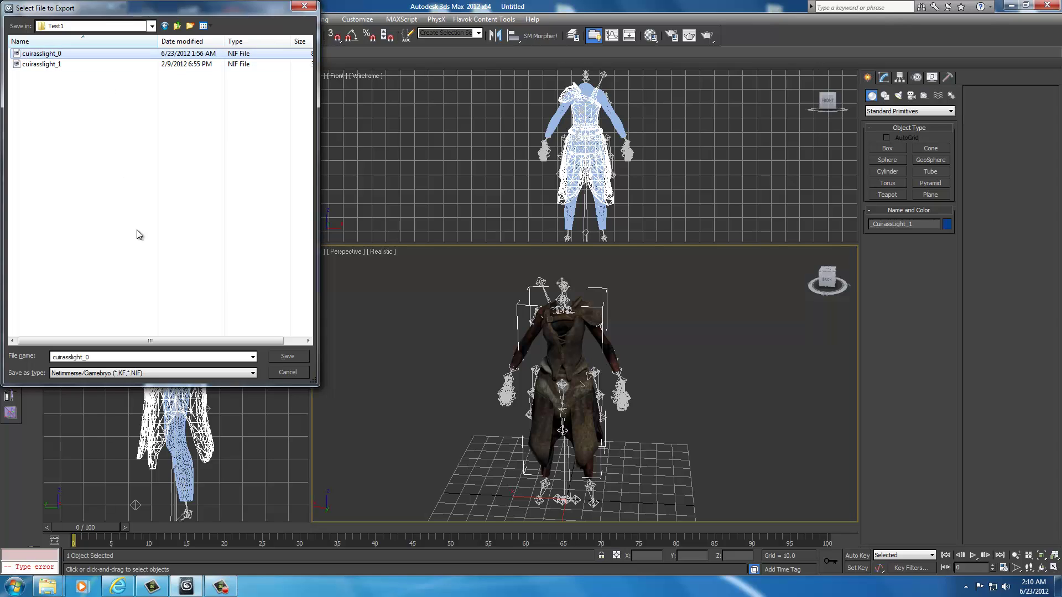
pyautogui.click(288, 357)
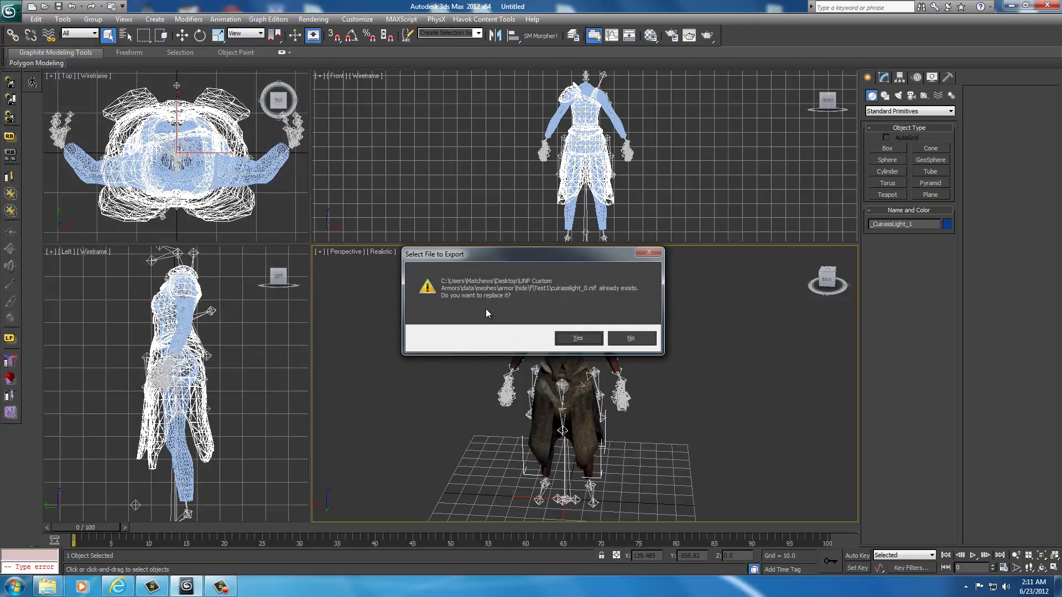
# Step: Replace the existing cuirasslight_0 and export the NIF with Game set to Skyrim
pyautogui.click(575, 338)
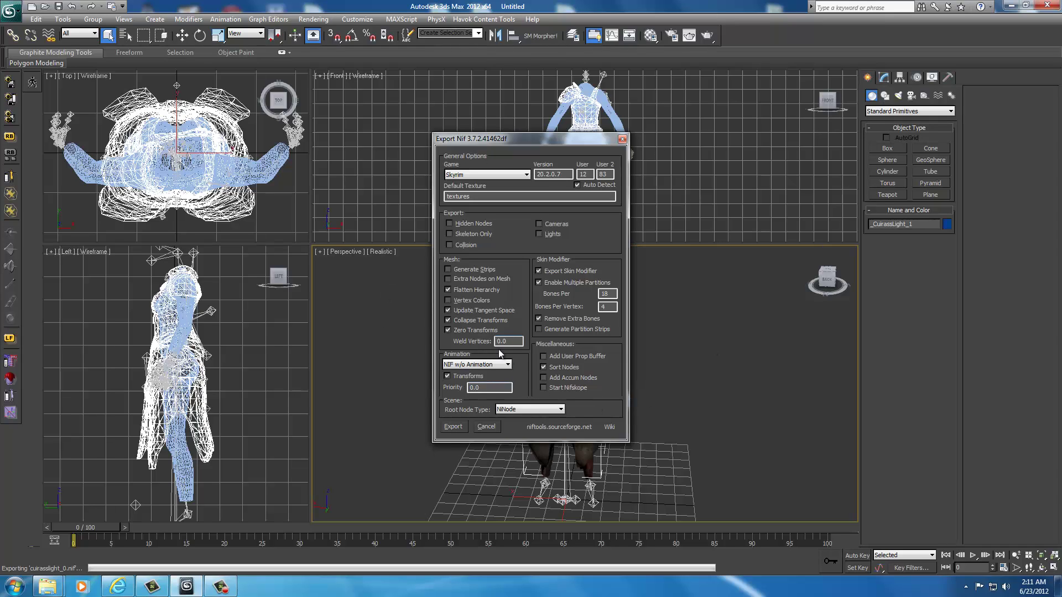
pyautogui.click(457, 430)
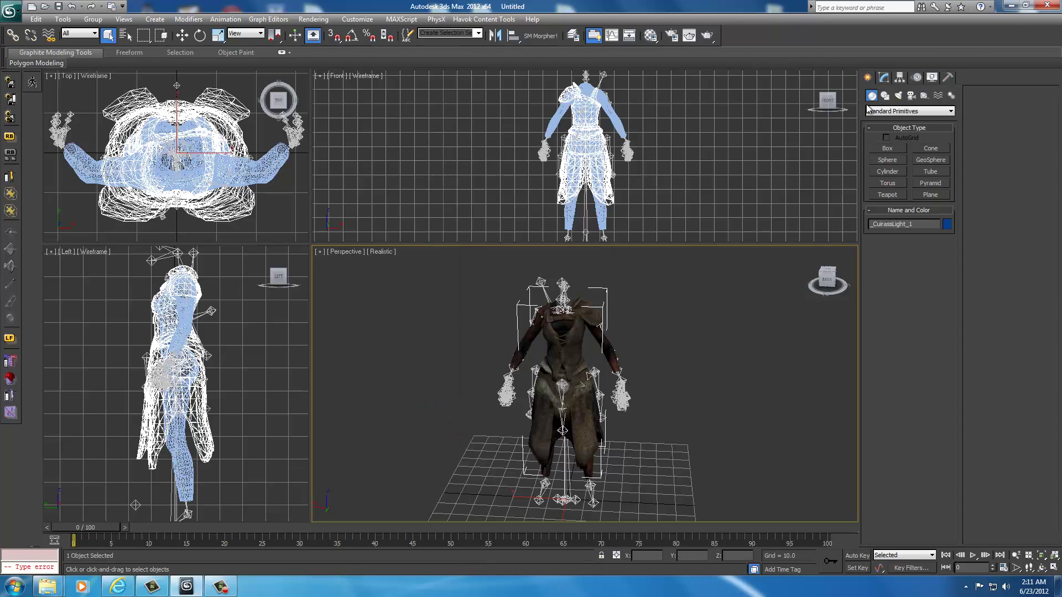
# Step: Minimize 3ds Max and open Skyrim's Data\meshes\armor\hide\f folder from the desktop shortcut
pyautogui.click(1011, 8)
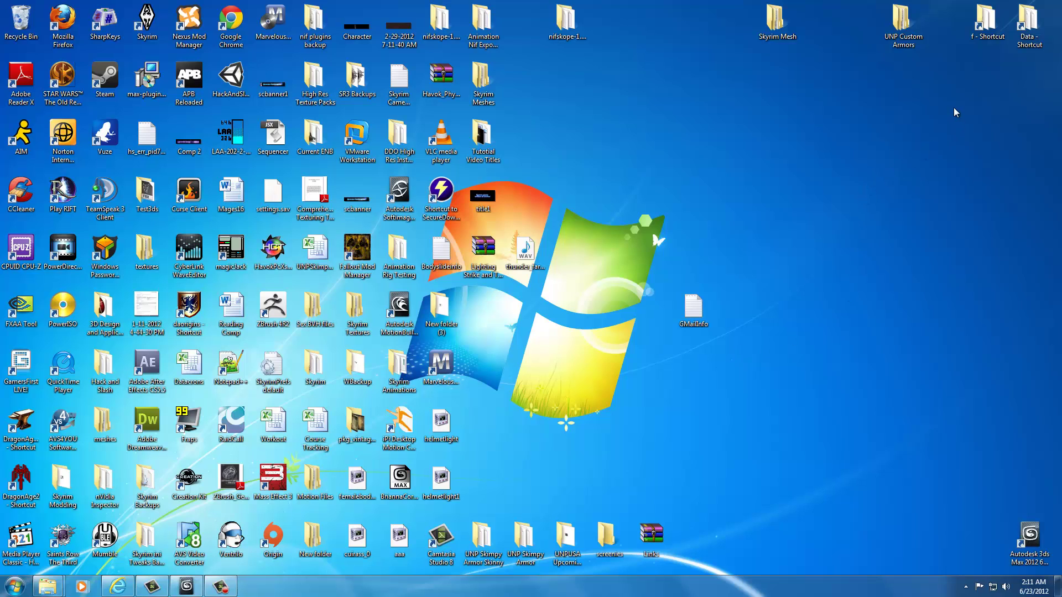
pyautogui.doubleClick(990, 29)
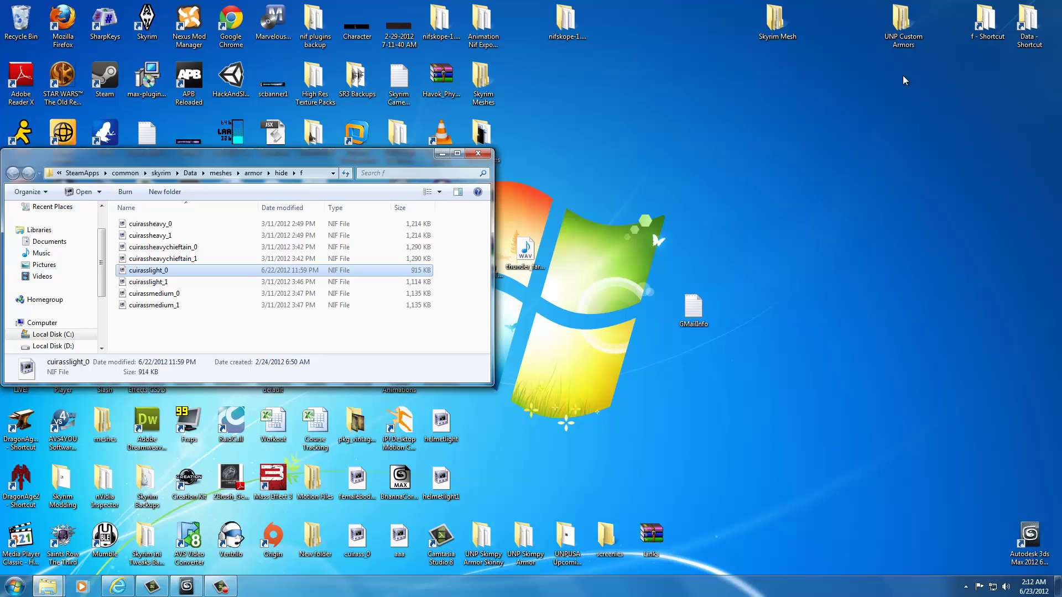
# Step: Select the new cuirasslight_0 in UNP Custom Armors' data\meshes\armor\hide\f\Test1 folder
pyautogui.doubleClick(904, 25)
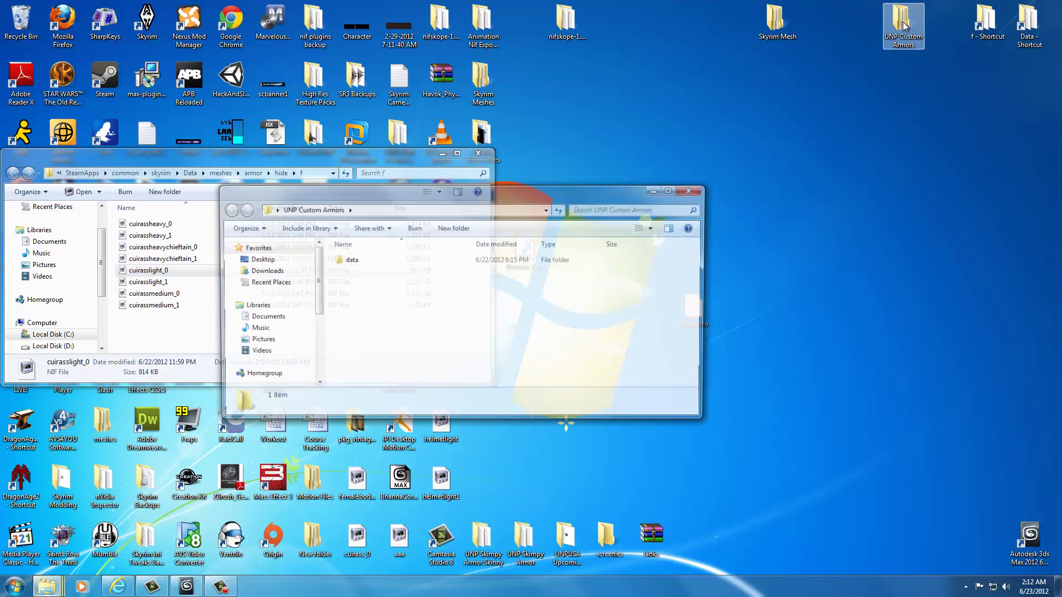
pyautogui.moveTo(499, 195); pyautogui.dragTo(795, 156)
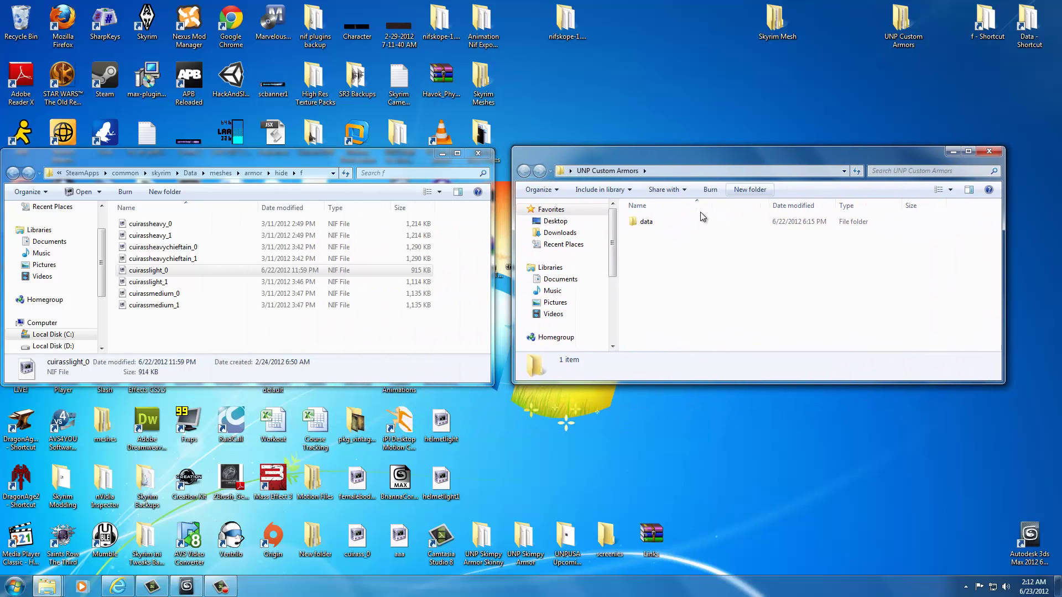
pyautogui.doubleClick(652, 226)
pyautogui.doubleClick(651, 226)
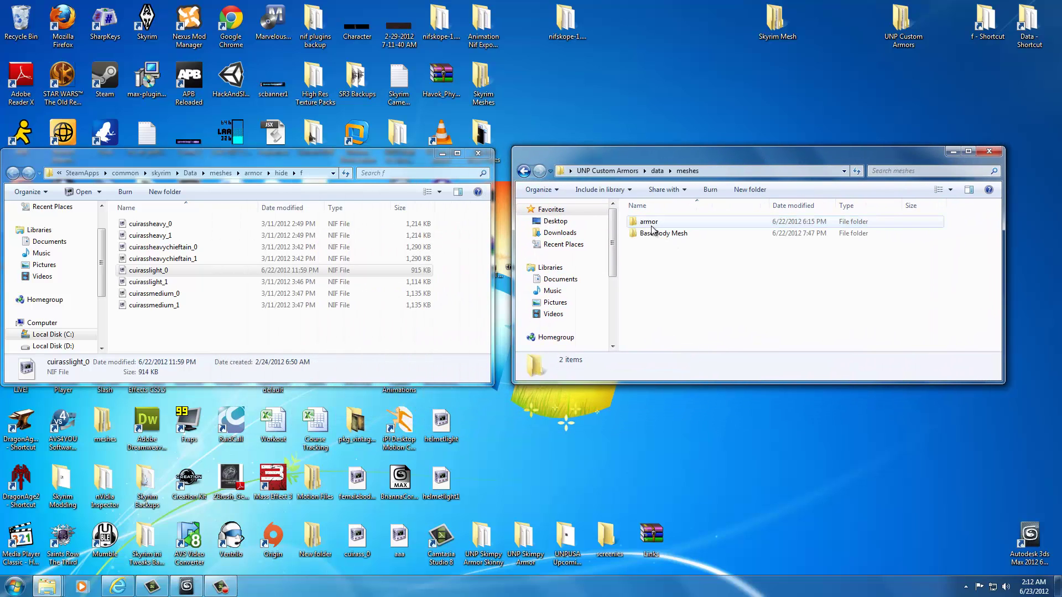
pyautogui.doubleClick(653, 227)
pyautogui.doubleClick(653, 227)
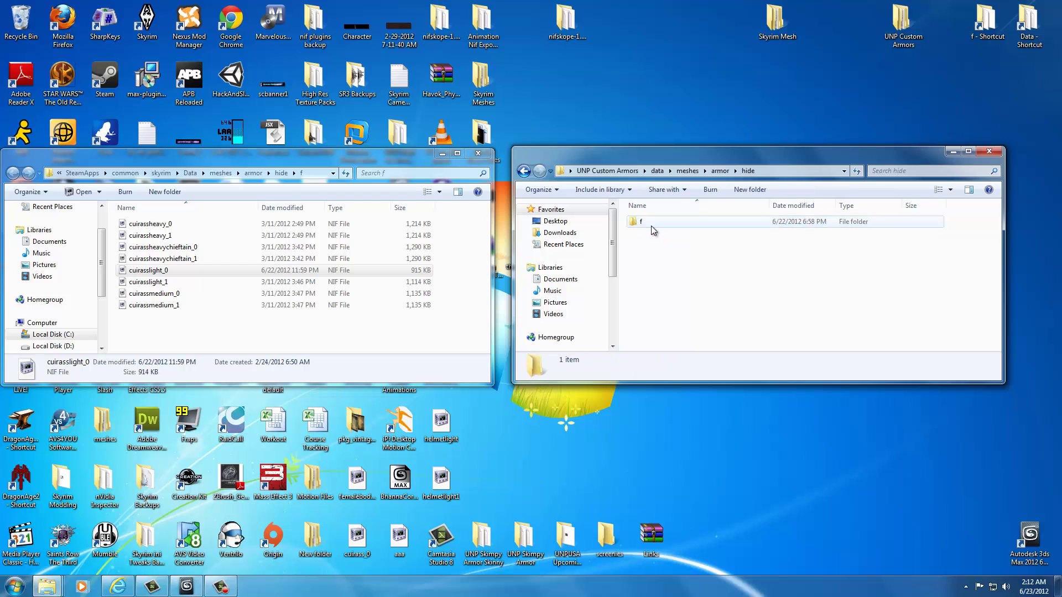
pyautogui.doubleClick(654, 226)
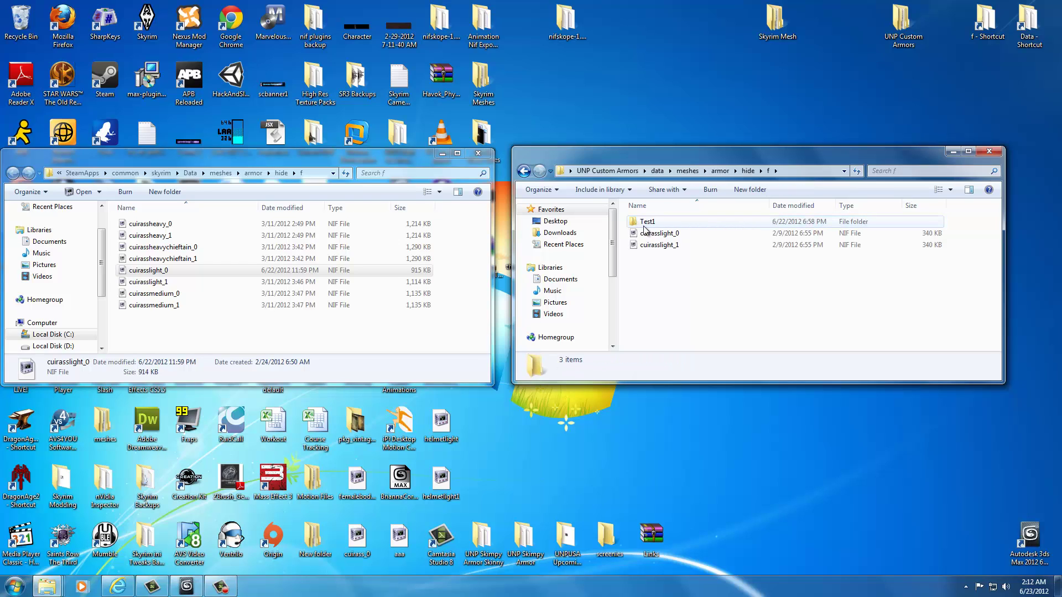
pyautogui.doubleClick(665, 225)
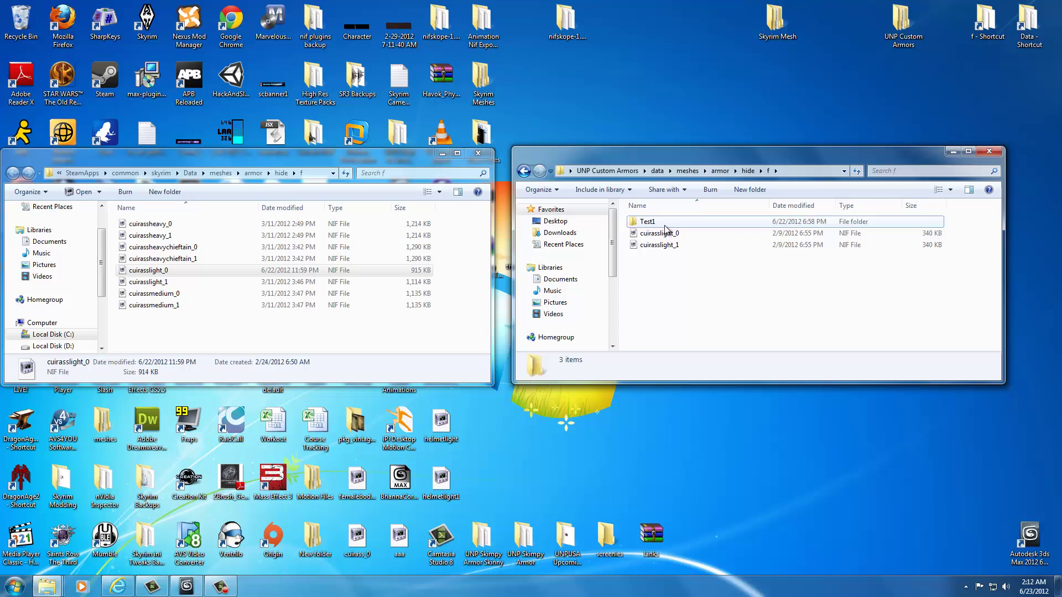
pyautogui.click(639, 226)
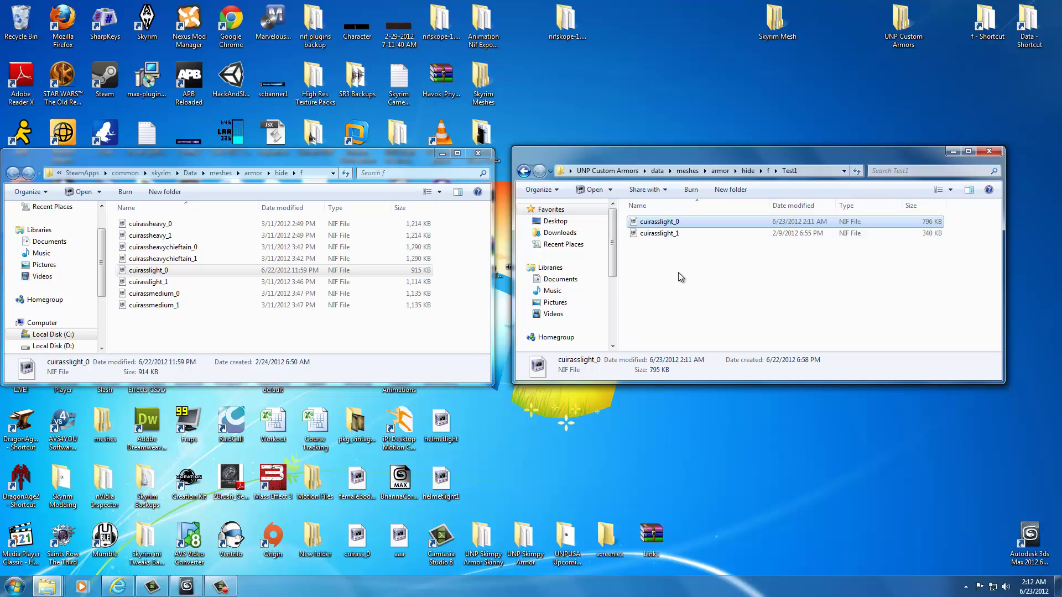
# Step: Paste it into Skyrim's hide\f folder, replacing the old cuirasslight_0
pyautogui.click(347, 331)
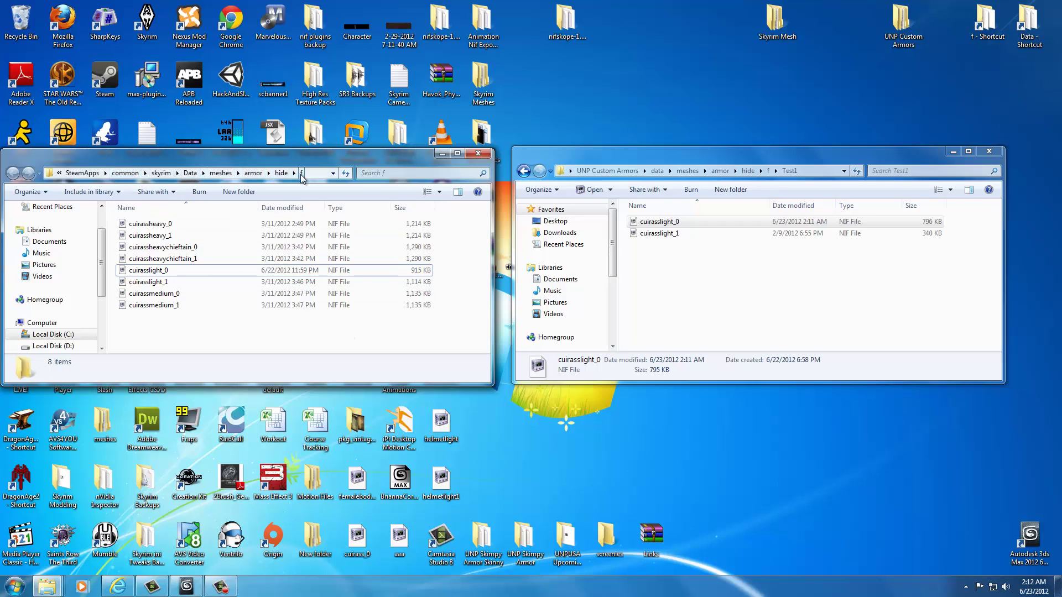
pyautogui.click(273, 336)
pyautogui.hotkey('ctrl', 'v')
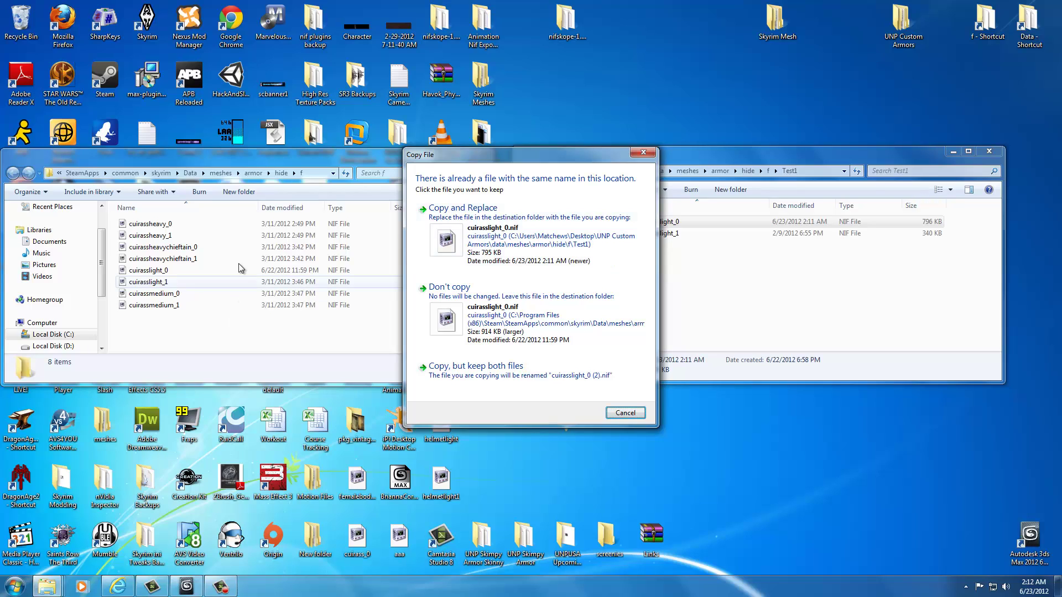
pyautogui.click(485, 230)
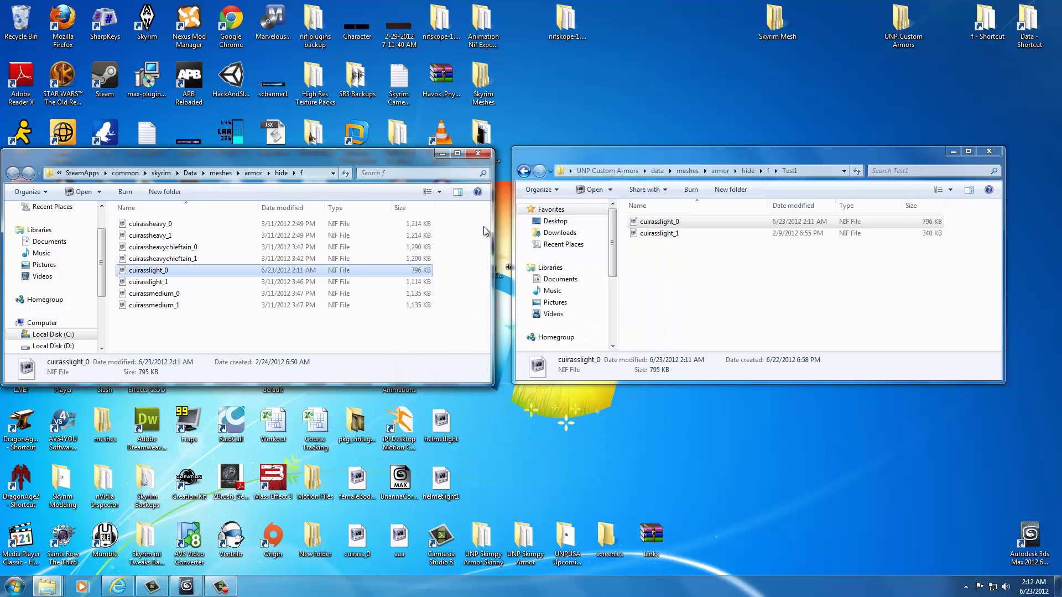